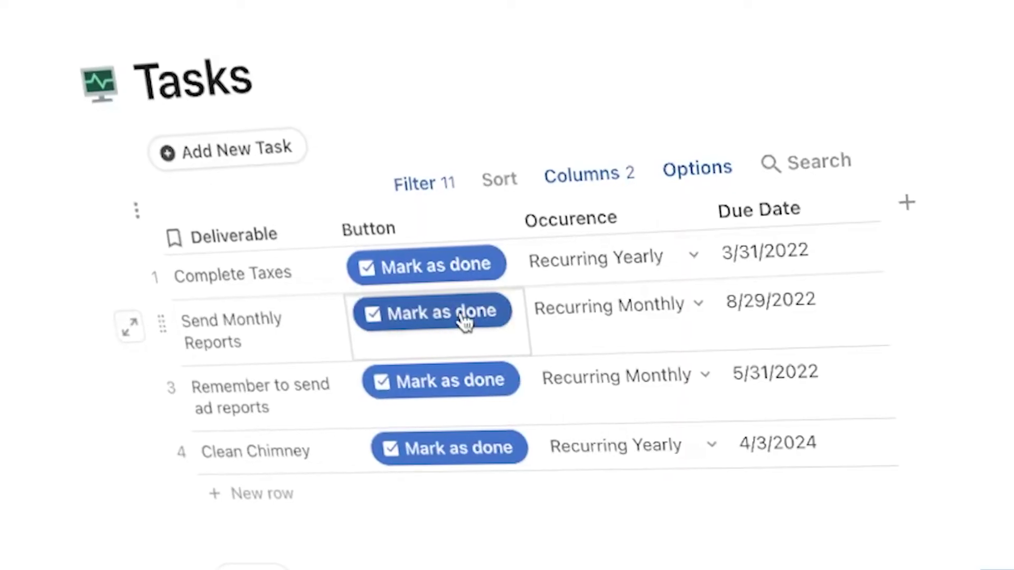
Mark the Send Monthly Reports task as done repeatedly to advance its due date.
{"action": "left_click", "coordinate": [463, 322]}
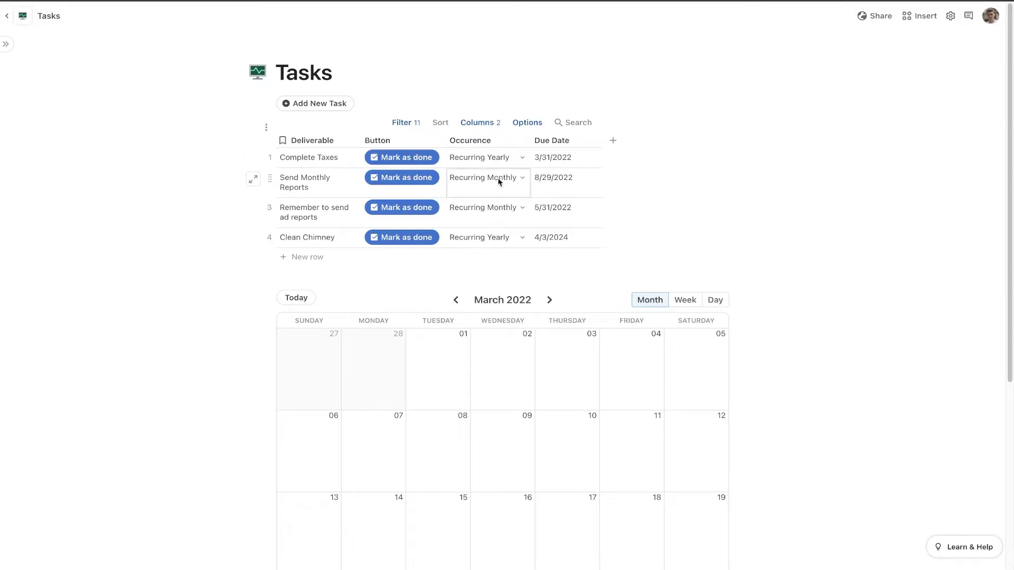
{"action": "left_click", "coordinate": [417, 179]}
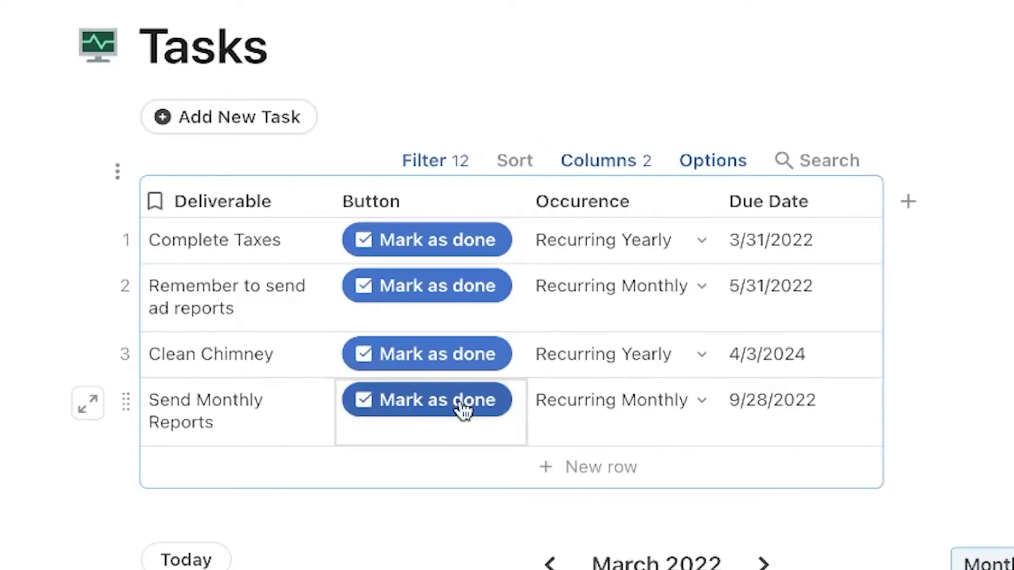
{"action": "left_click", "coordinate": [463, 410]}
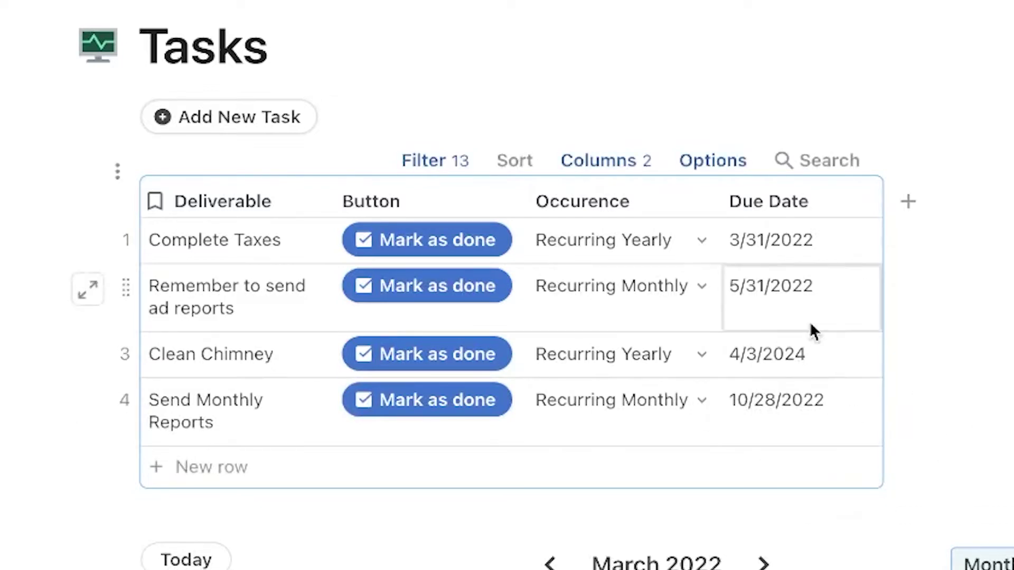
Look through the task calendar for April and May 2022 to examine the scheduled recurring tasks.
{"action": "scroll", "coordinate": [647, 220], "scroll_direction": "down", "scroll_amount": 5}
{"action": "scroll", "coordinate": [568, 359], "scroll_direction": "up", "scroll_amount": 2}
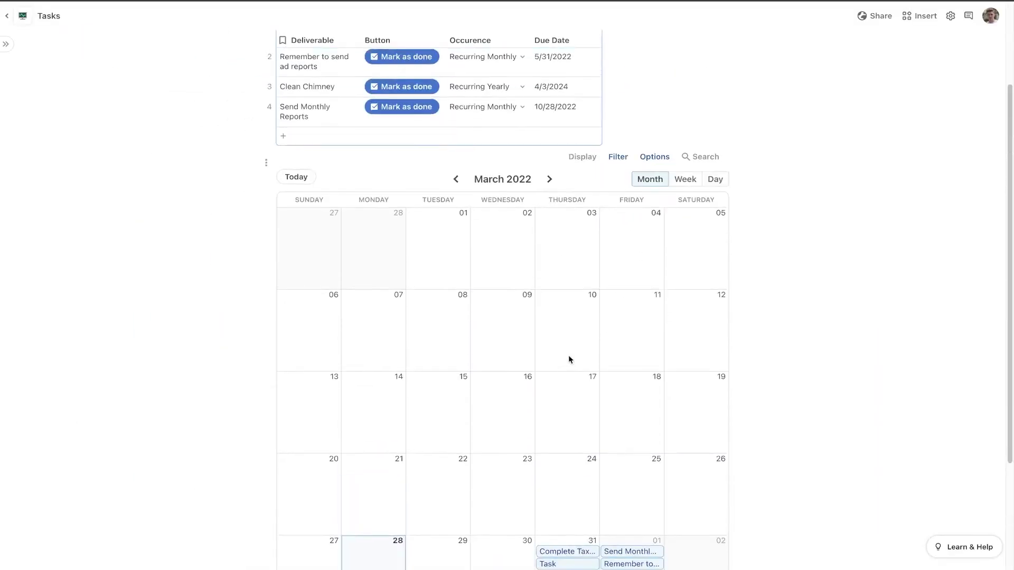
{"action": "left_click", "coordinate": [549, 179]}
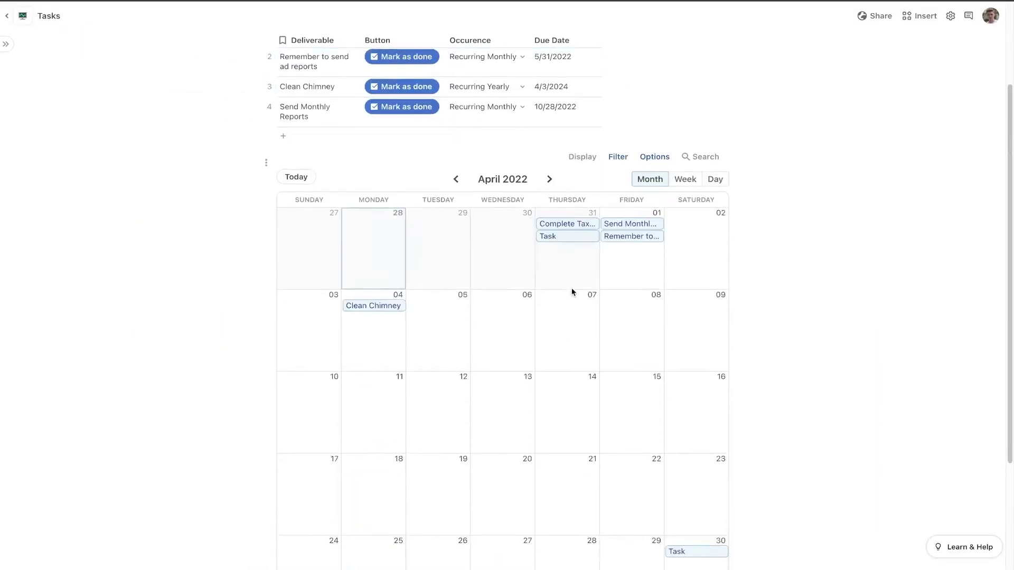
{"action": "scroll", "coordinate": [502, 311], "scroll_direction": "down", "scroll_amount": 1}
{"action": "scroll", "coordinate": [612, 365], "scroll_direction": "up", "scroll_amount": 3}
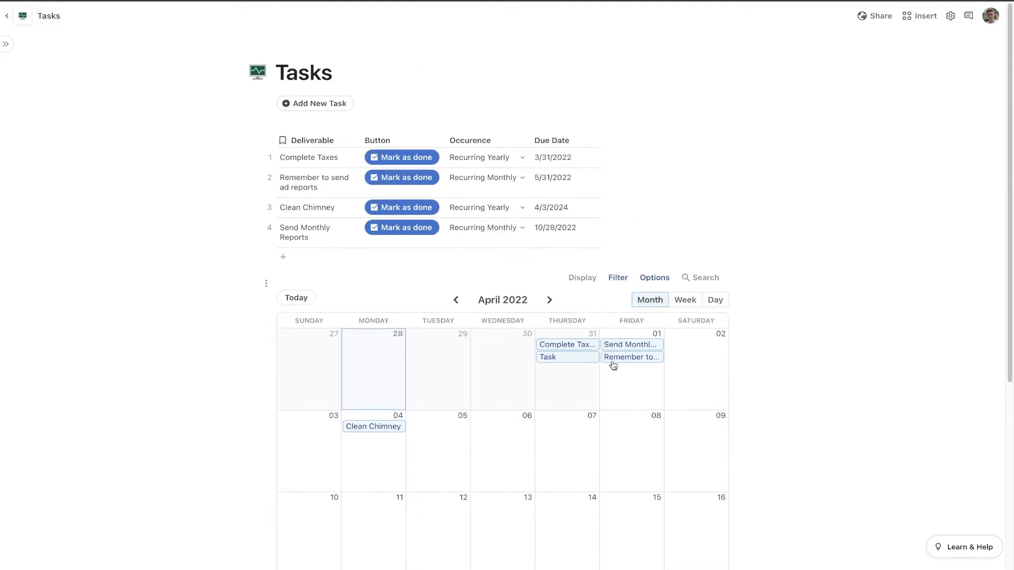
{"action": "scroll", "coordinate": [632, 406], "scroll_direction": "down", "scroll_amount": 2}
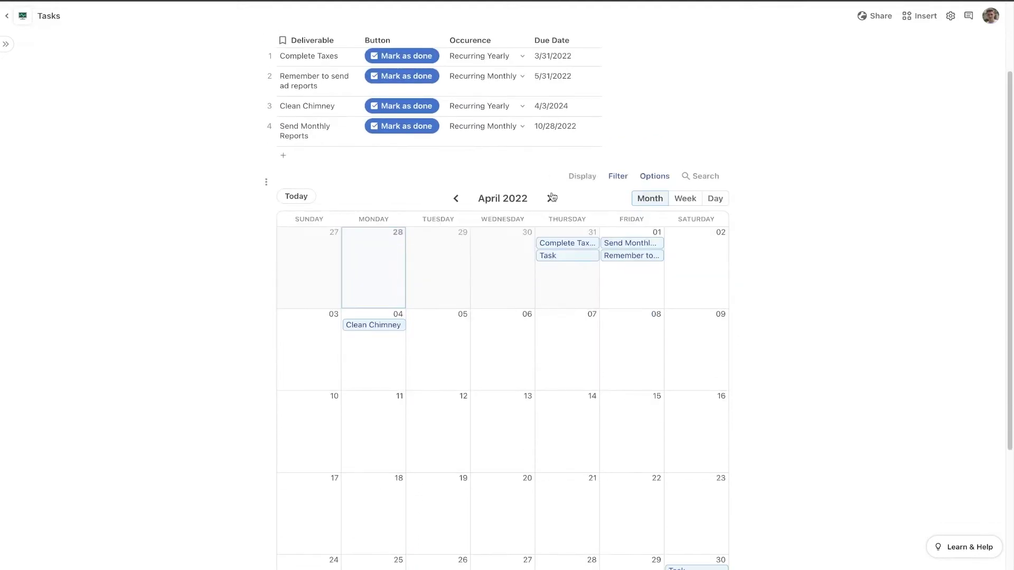
{"action": "left_click", "coordinate": [549, 198]}
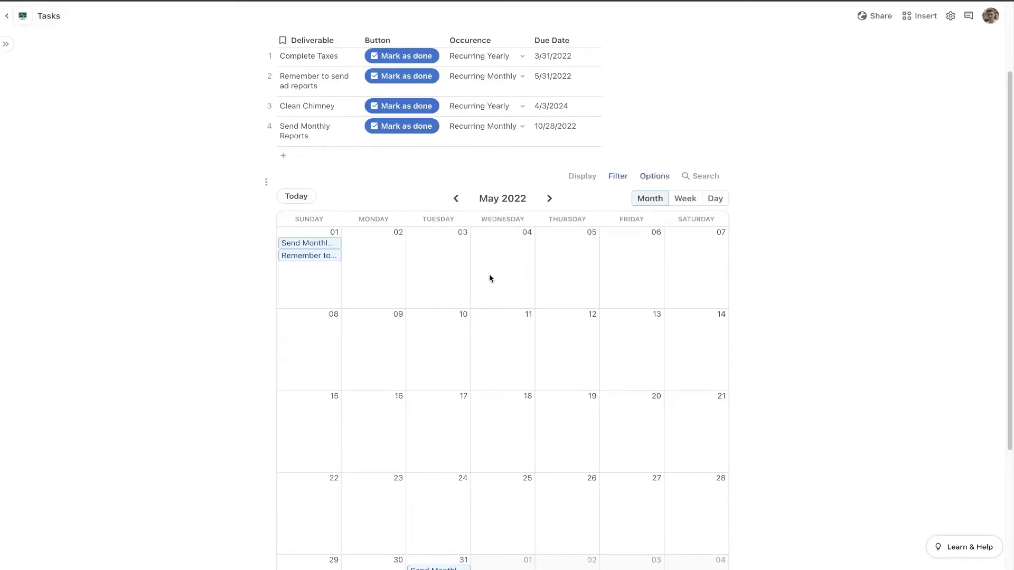
{"action": "scroll", "coordinate": [489, 278], "scroll_direction": "up", "scroll_amount": 2}
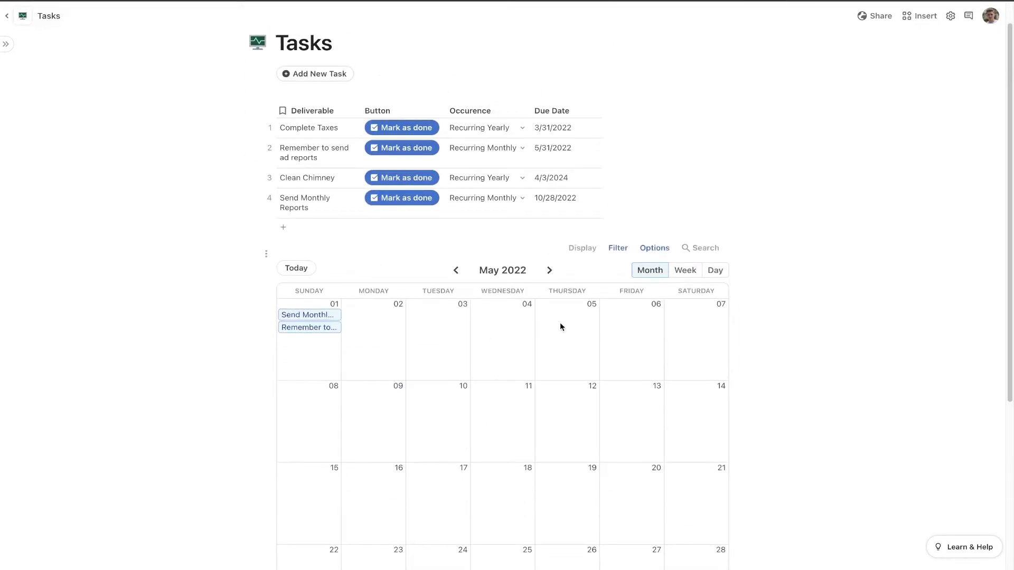
View the details of the Remember to send ad reports task on May 1, and close them.
{"action": "scroll", "coordinate": [338, 243], "scroll_direction": "down", "scroll_amount": 2}
{"action": "left_click", "coordinate": [313, 234]}
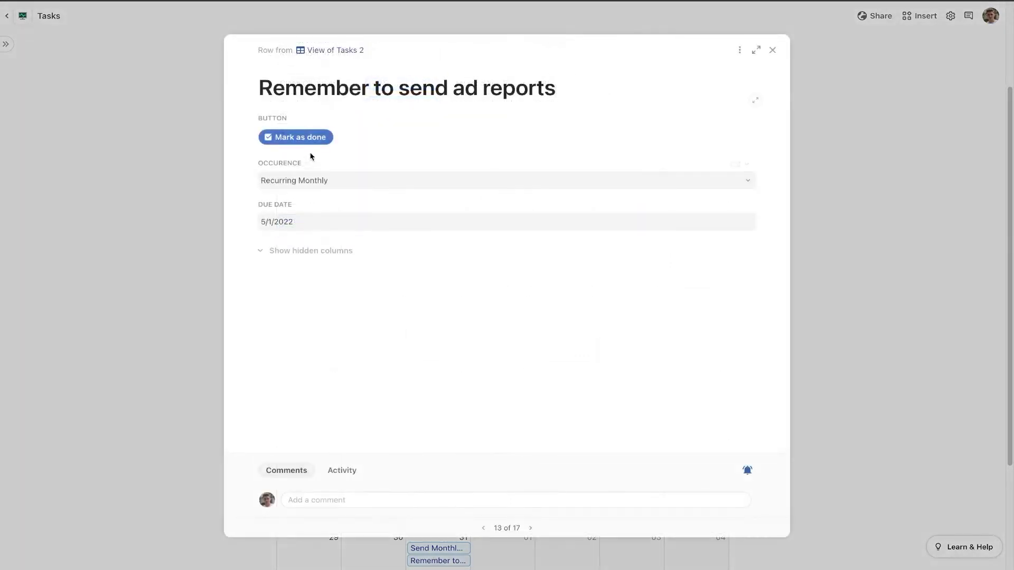
{"action": "key", "text": "Escape"}
{"action": "scroll", "coordinate": [565, 303], "scroll_direction": "up", "scroll_amount": 3}
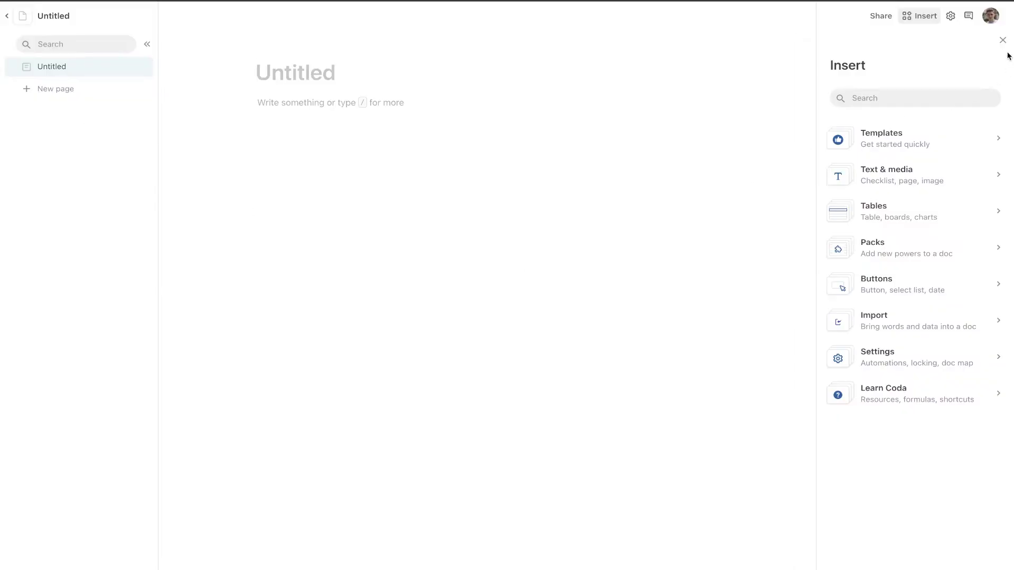
Title the new blank page Recurring Tasks and give it the suggested circular arrow icon.
{"action": "left_click", "coordinate": [1002, 40]}
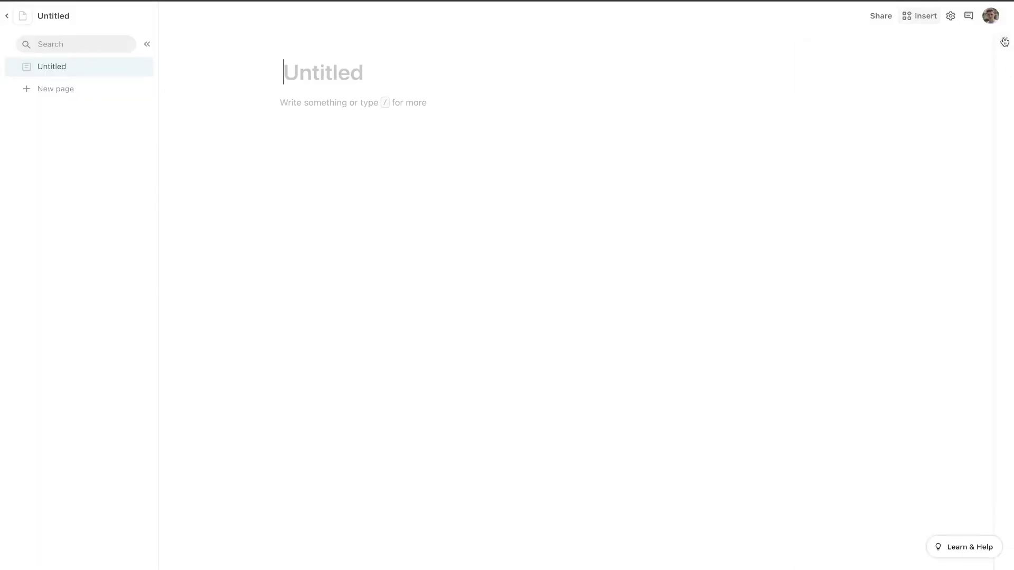
{"action": "type", "text": "Recurring Tasks"}
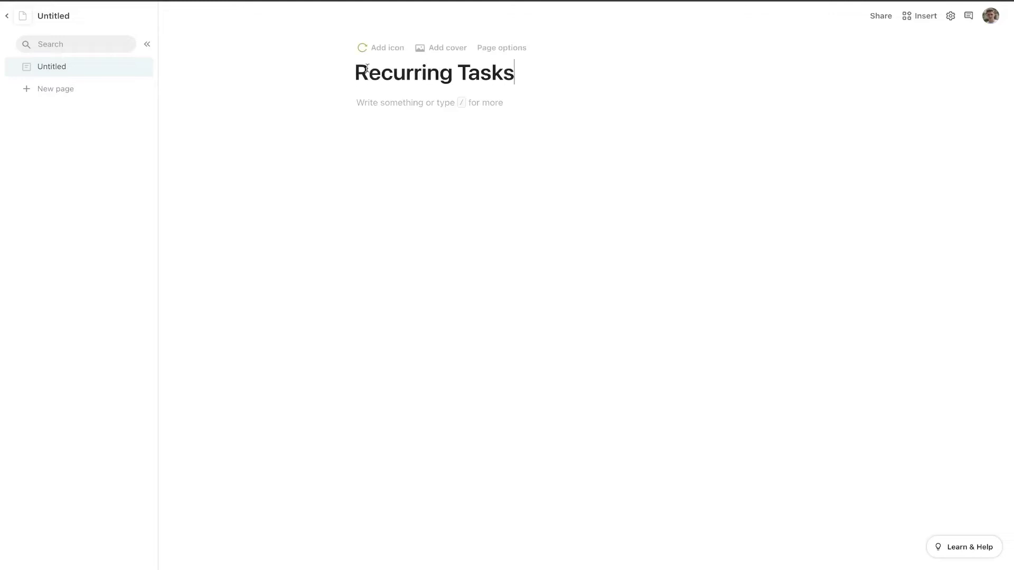
{"action": "left_click", "coordinate": [381, 47]}
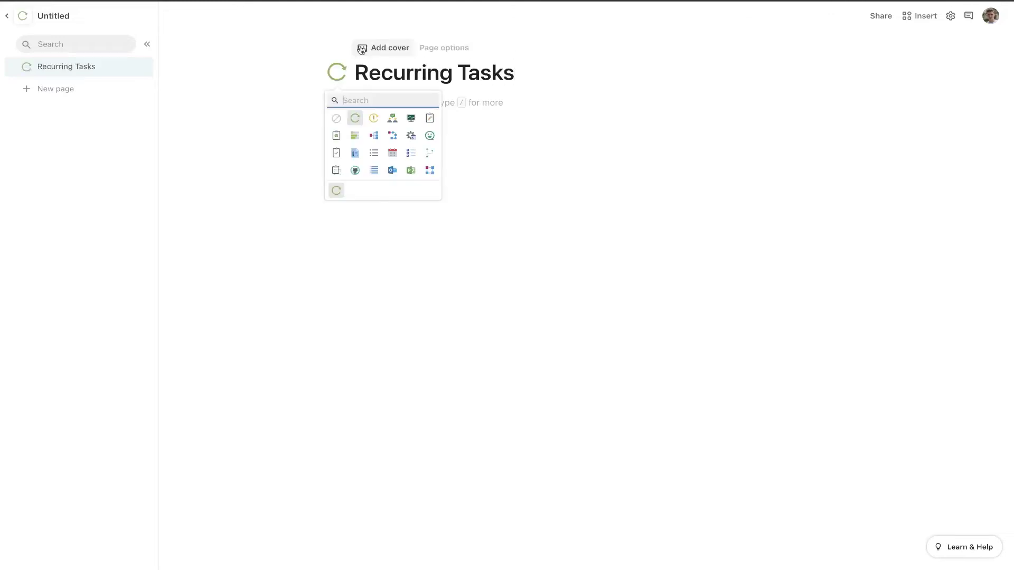
{"action": "left_click", "coordinate": [515, 105]}
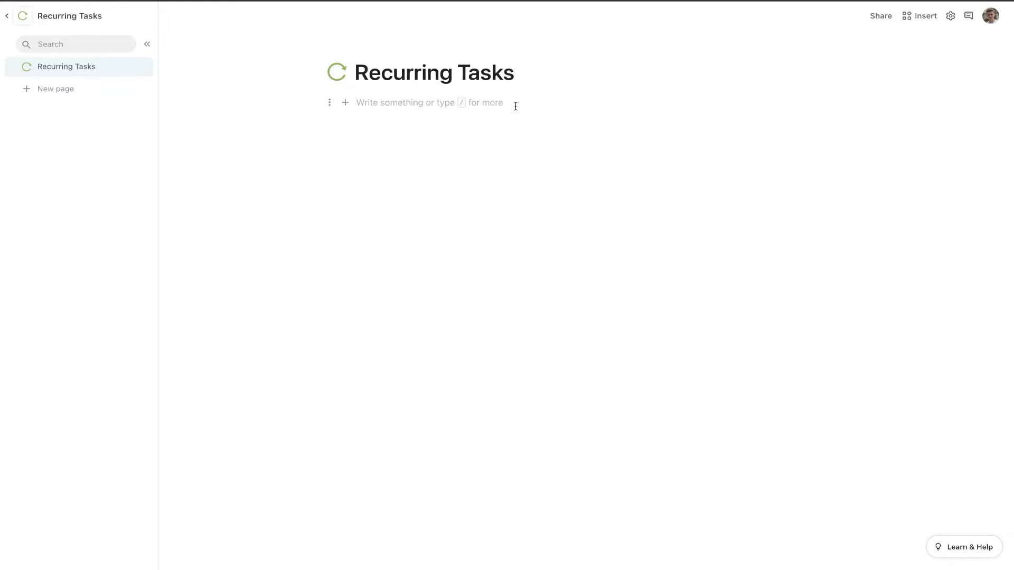
Insert a table below the page title and name it Recurring Tasks.
{"action": "type", "text": "/table"}
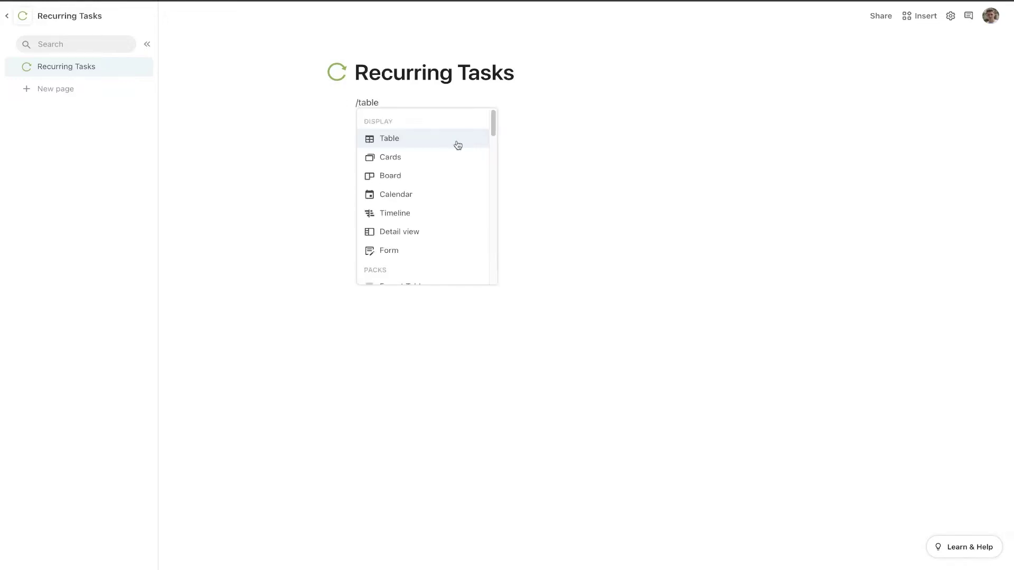
{"action": "left_click", "coordinate": [457, 145]}
{"action": "type", "text": "Re"}
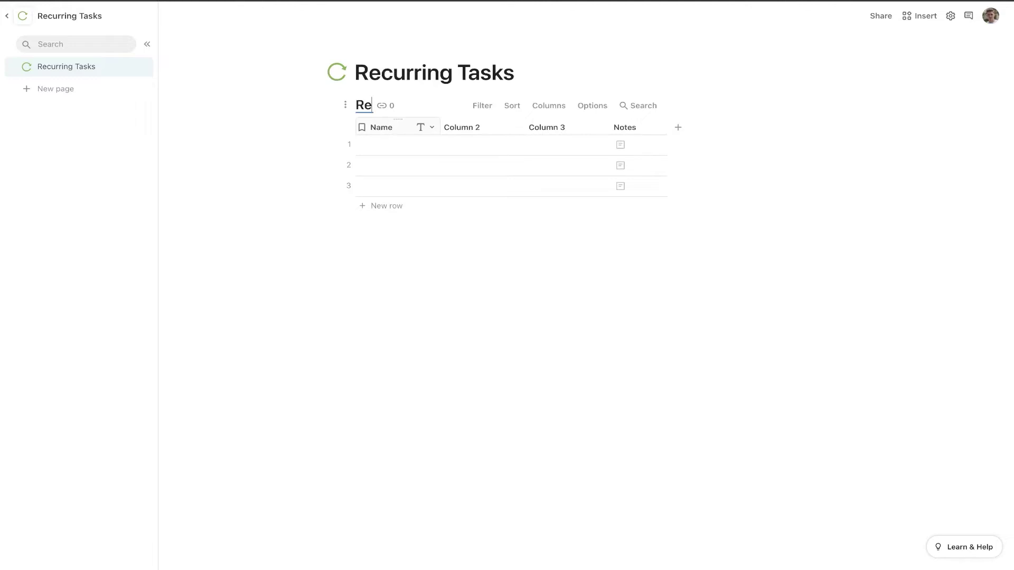
{"action": "type", "text": "curring Tasks"}
{"action": "key", "text": "Return"}
Rename the first column as Task and fill its rows with Send Reports, Complete Taxes and Water The Plants.
{"action": "left_click", "coordinate": [383, 129]}
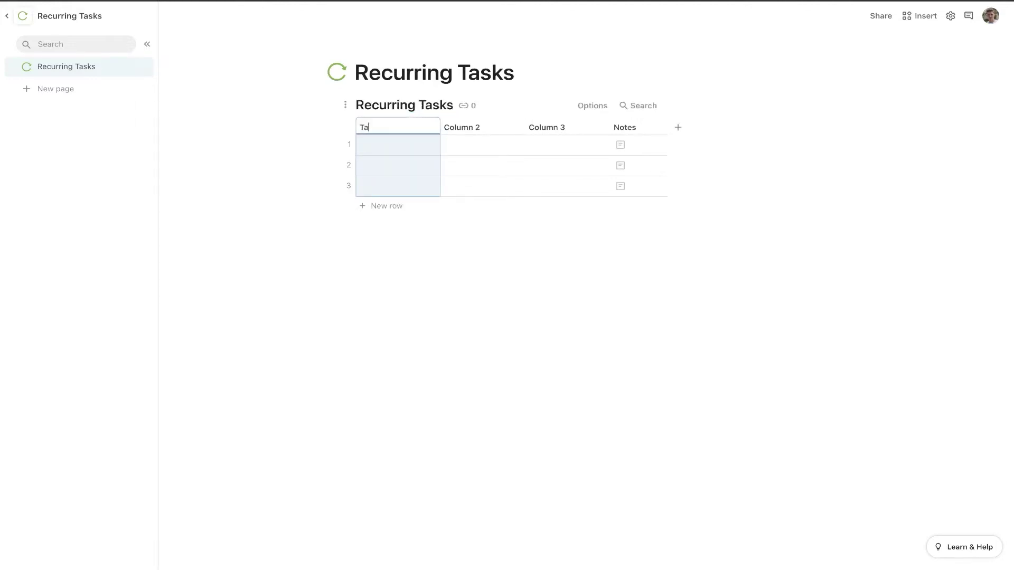
{"action": "left_click", "coordinate": [383, 141]}
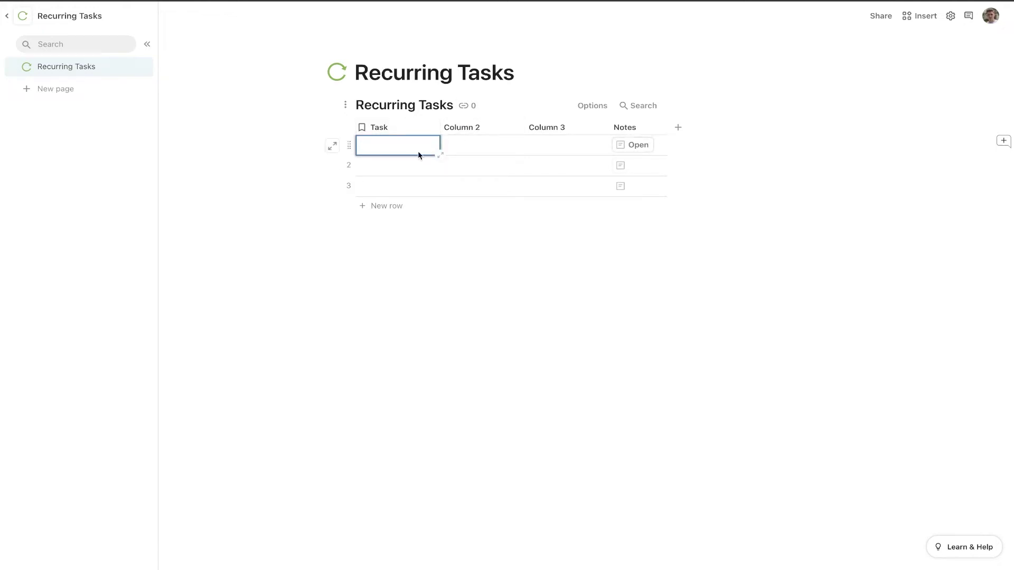
{"action": "type", "text": "Send Reports"}
{"action": "left_click", "coordinate": [407, 165]}
{"action": "type", "text": "Complete Taxes"}
{"action": "key", "text": "Return"}
{"action": "type", "text": "Water The Plants"}
Turn Column 2 into a new select list with the items Weekly, Monthly and Yearly, and check the choices in the first row.
{"action": "left_click", "coordinate": [481, 127]}
{"action": "left_click", "coordinate": [510, 127]}
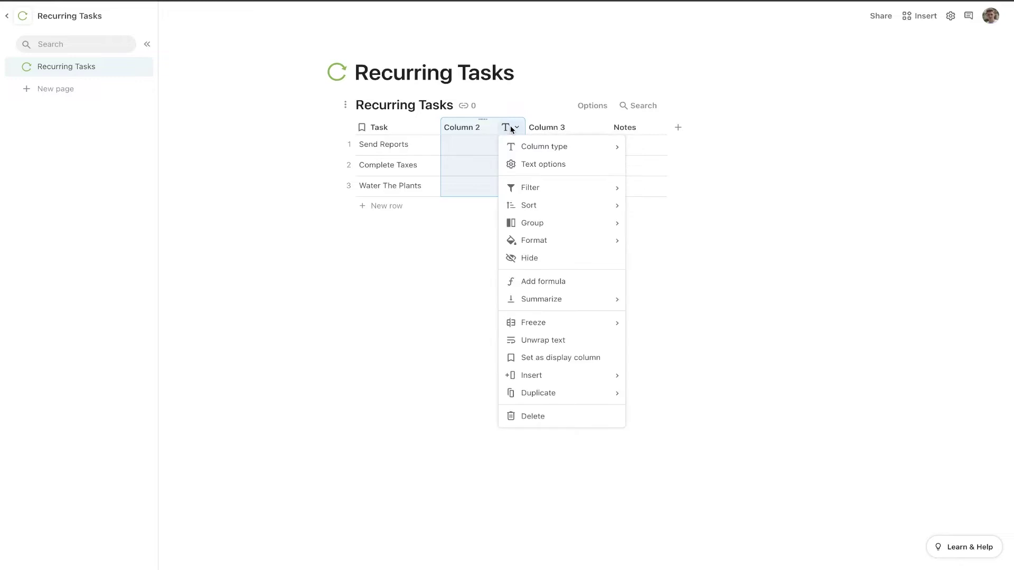
{"action": "mouse_move", "coordinate": [547, 151]}
{"action": "mouse_move", "coordinate": [690, 207]}
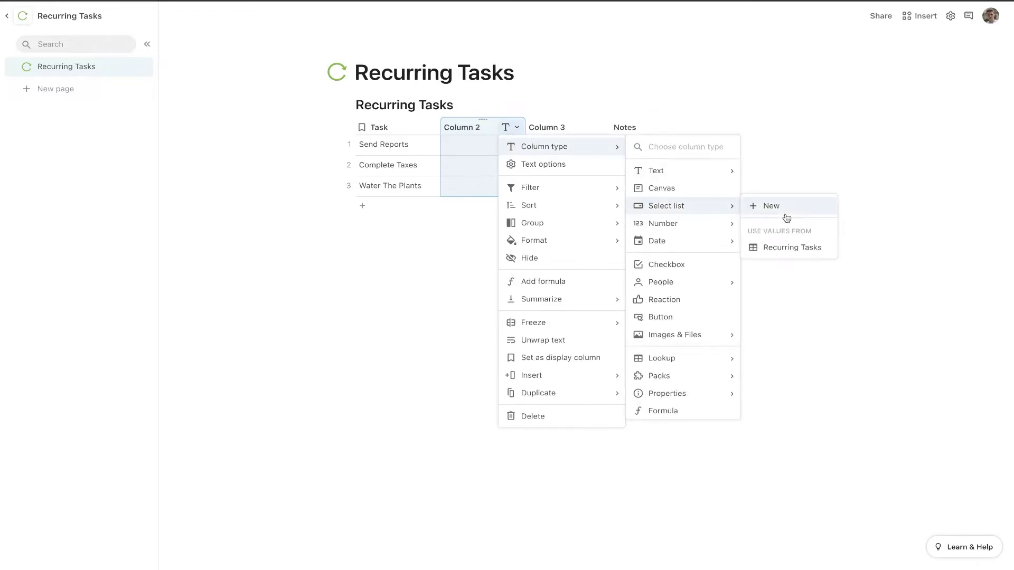
{"action": "left_click", "coordinate": [785, 215]}
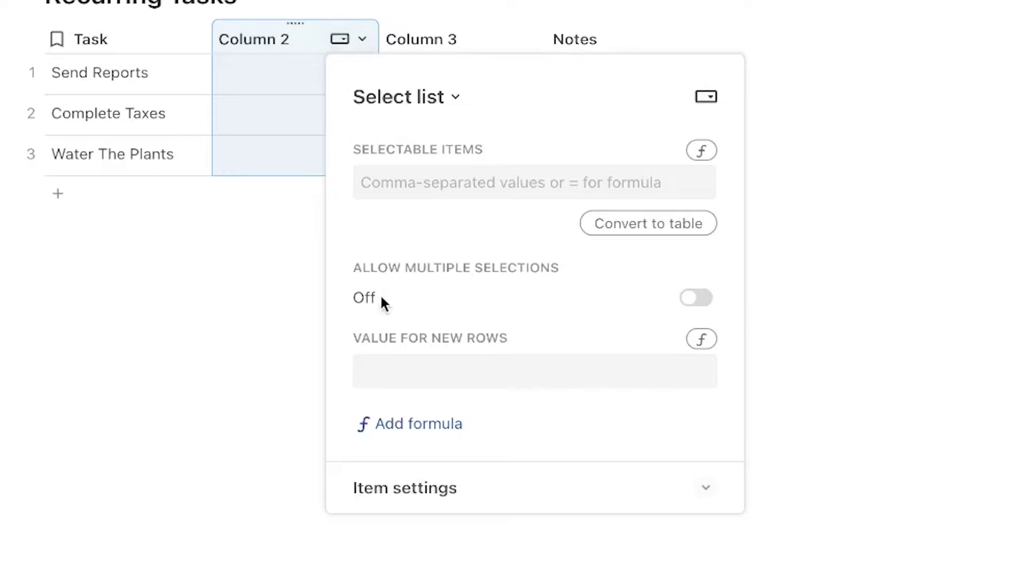
{"action": "left_click", "coordinate": [414, 191]}
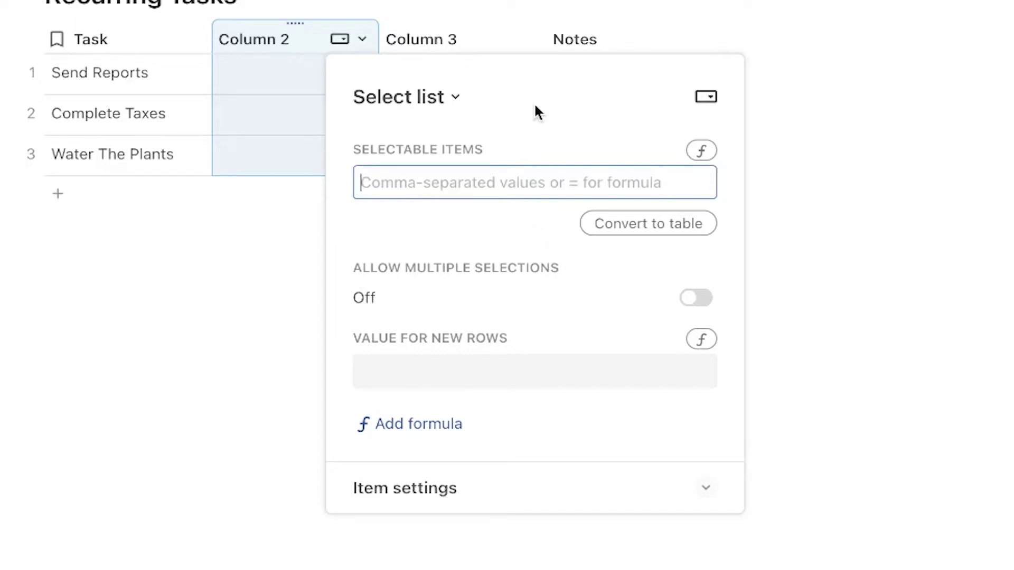
{"action": "type", "text": "Weekly, Monthly, Yearly"}
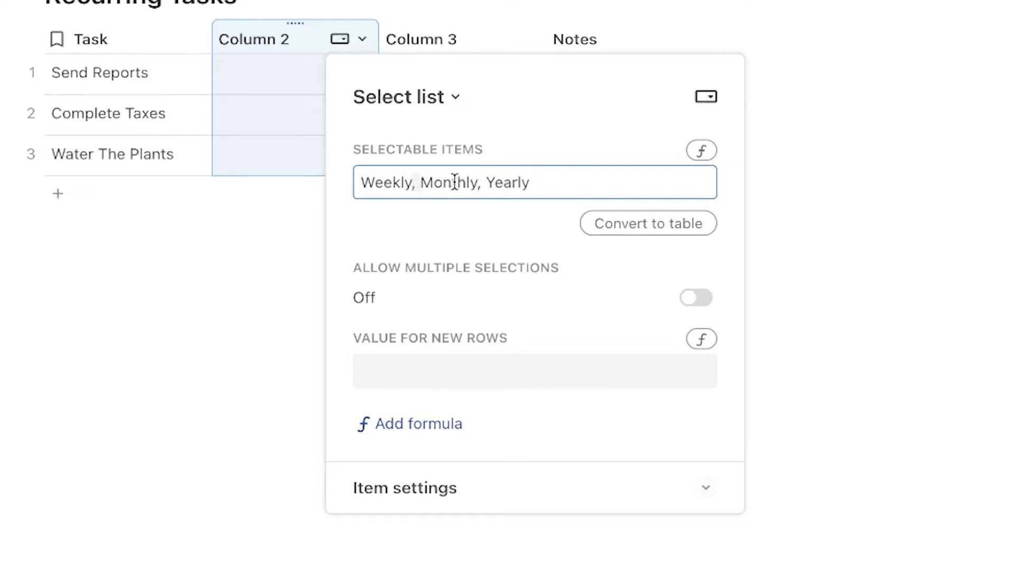
{"action": "left_click", "coordinate": [832, 215]}
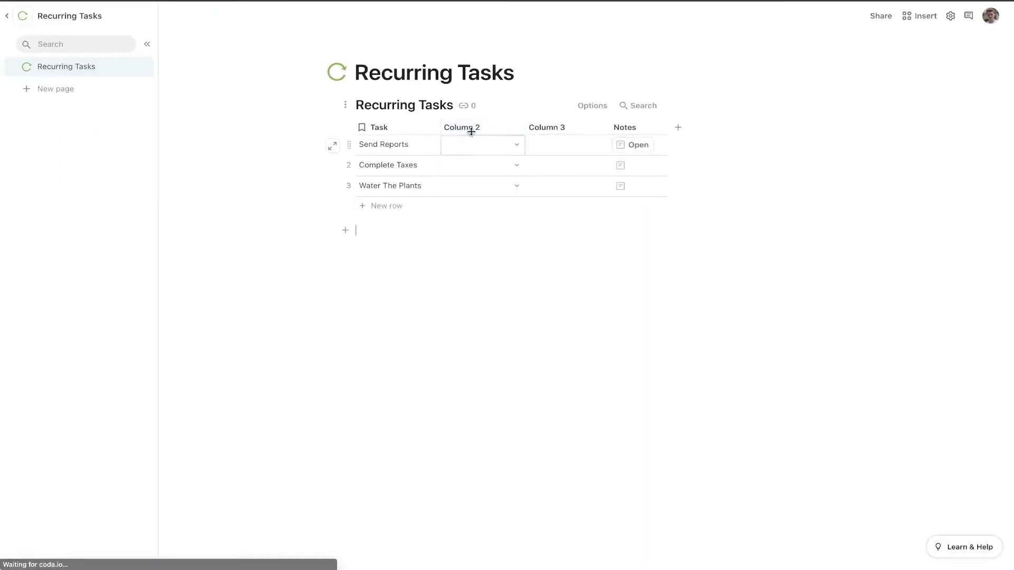
{"action": "left_click", "coordinate": [522, 151]}
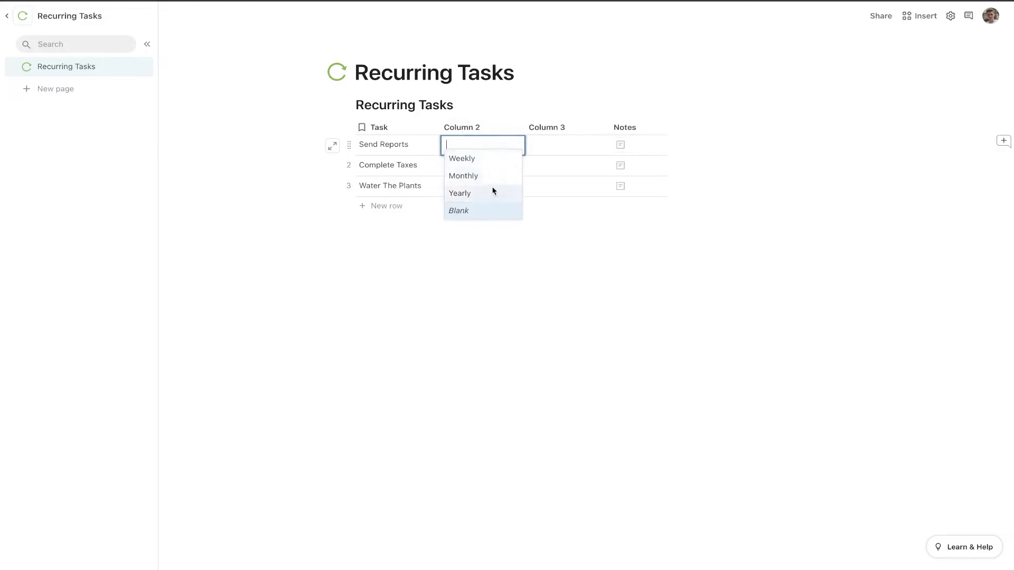
{"action": "left_click", "coordinate": [473, 272]}
Rename the select list column as Recurrence.
{"action": "left_click", "coordinate": [467, 128]}
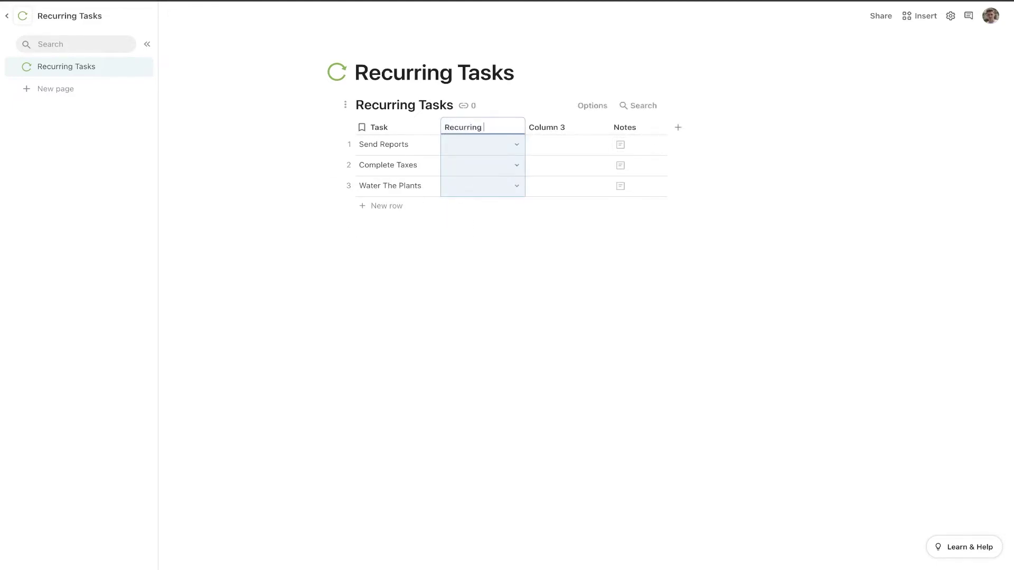
{"action": "key", "text": "BackSpace"}
{"action": "key", "text": "BackSpace"}
{"action": "key", "text": "BackSpace"}
{"action": "key", "text": "BackSpace"}
{"action": "key", "text": "BackSpace"}
{"action": "key", "text": "BackSpace"}
{"action": "key", "text": "BackSpace"}
{"action": "type", "text": "ence"}
Set the recurrence to Monthly for Send Reports, Yearly for Complete Taxes and Weekly for Water The Plants, and narrow the column slightly.
{"action": "left_click", "coordinate": [476, 145]}
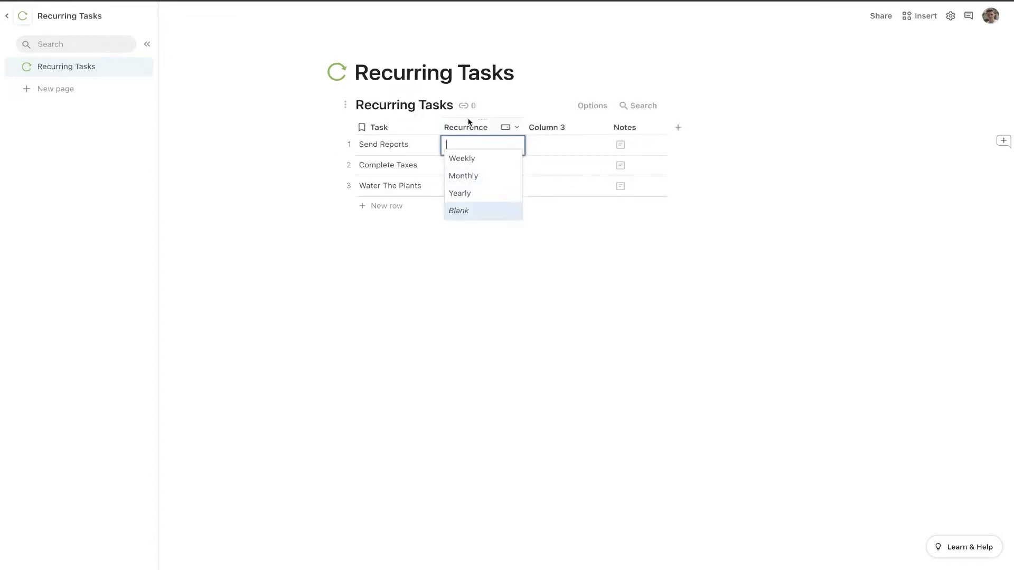
{"action": "left_click", "coordinate": [471, 175]}
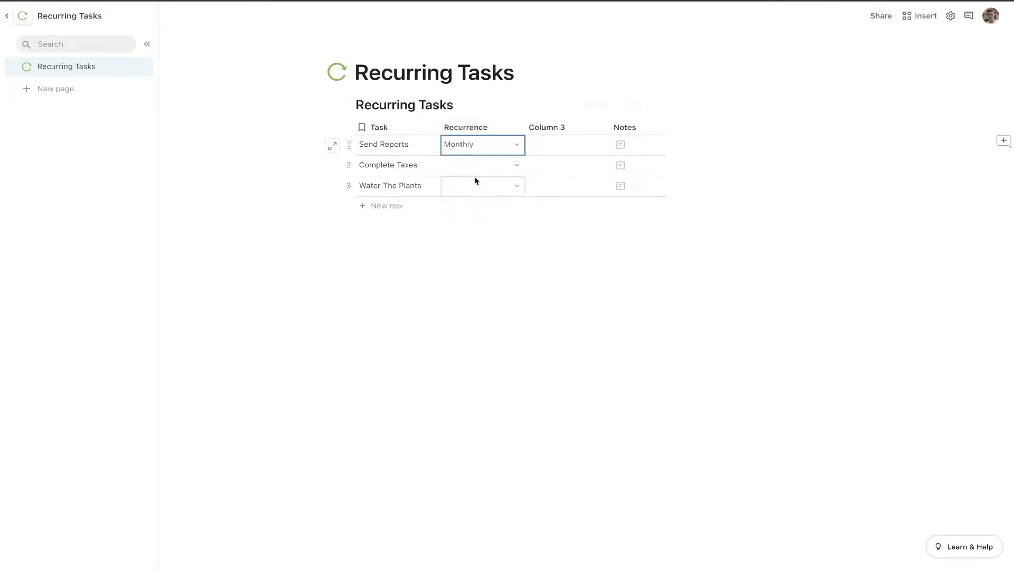
{"action": "left_click", "coordinate": [515, 167]}
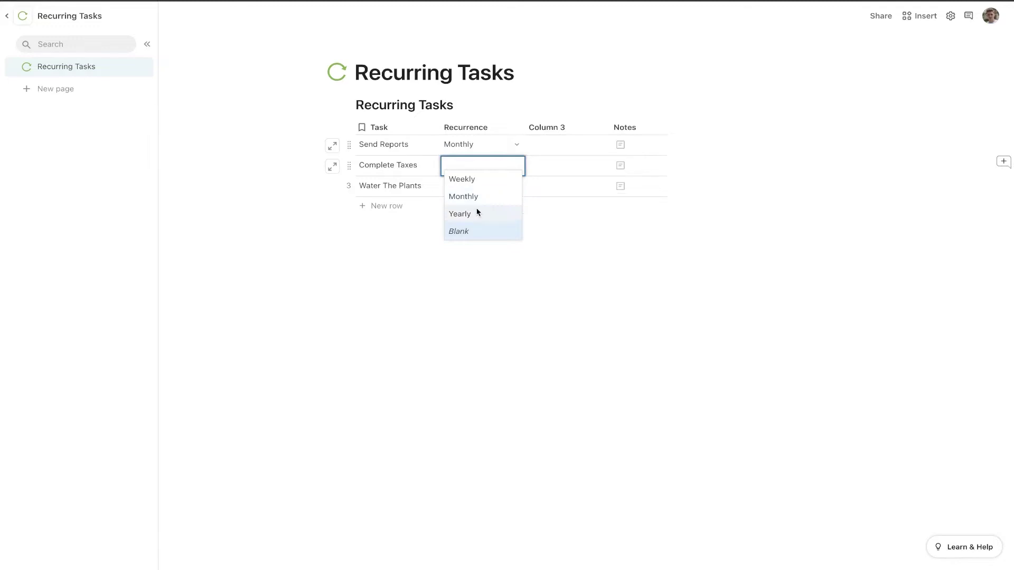
{"action": "left_click", "coordinate": [478, 213]}
{"action": "left_click", "coordinate": [517, 191]}
{"action": "left_click", "coordinate": [517, 191]}
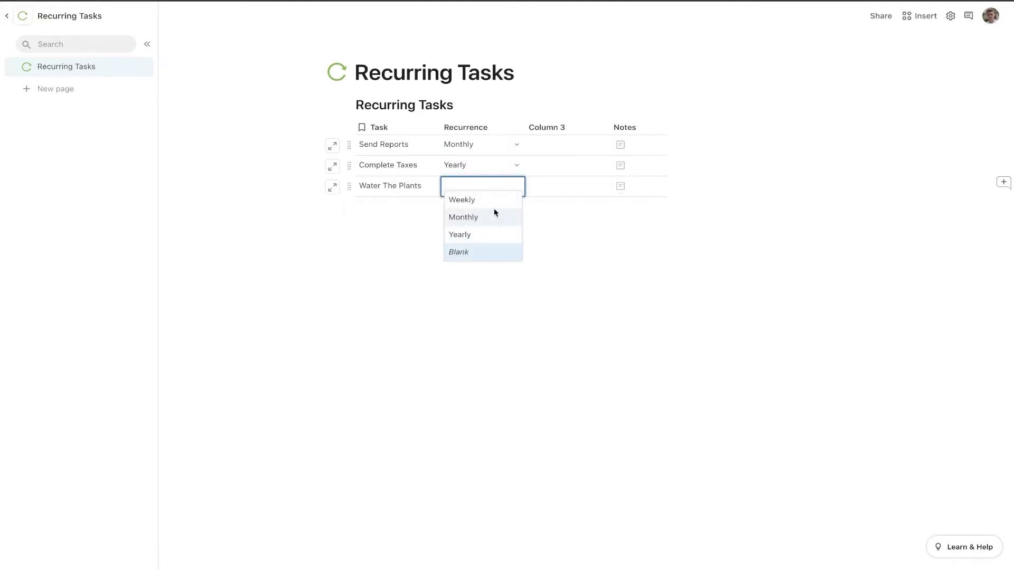
{"action": "left_click", "coordinate": [475, 200]}
{"action": "left_click", "coordinate": [521, 328]}
{"action": "left_click_drag", "start_coordinate": [523, 127], "coordinate": [513, 127]}
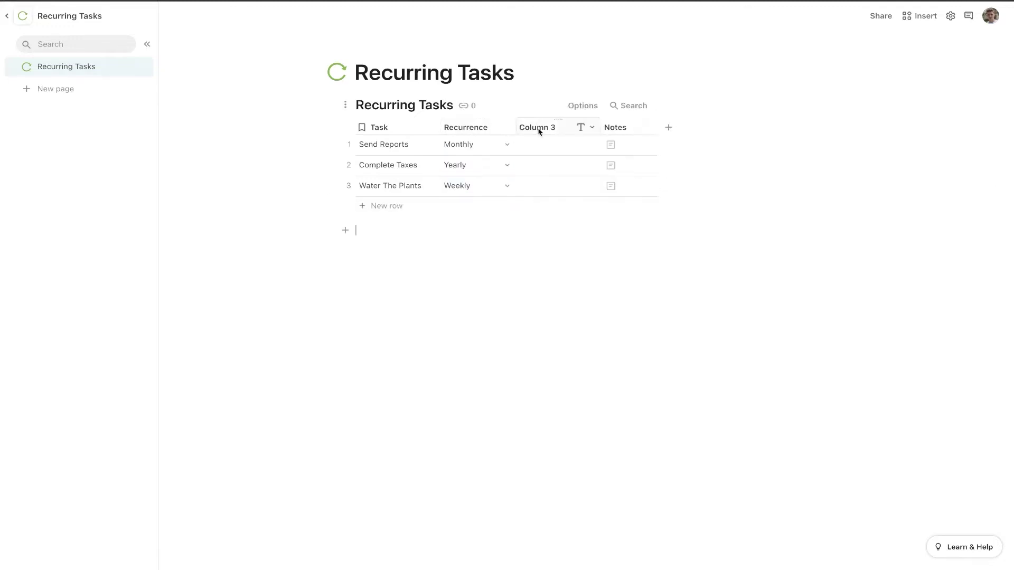
Change the type of Column 3 to Date.
{"action": "left_click", "coordinate": [586, 130]}
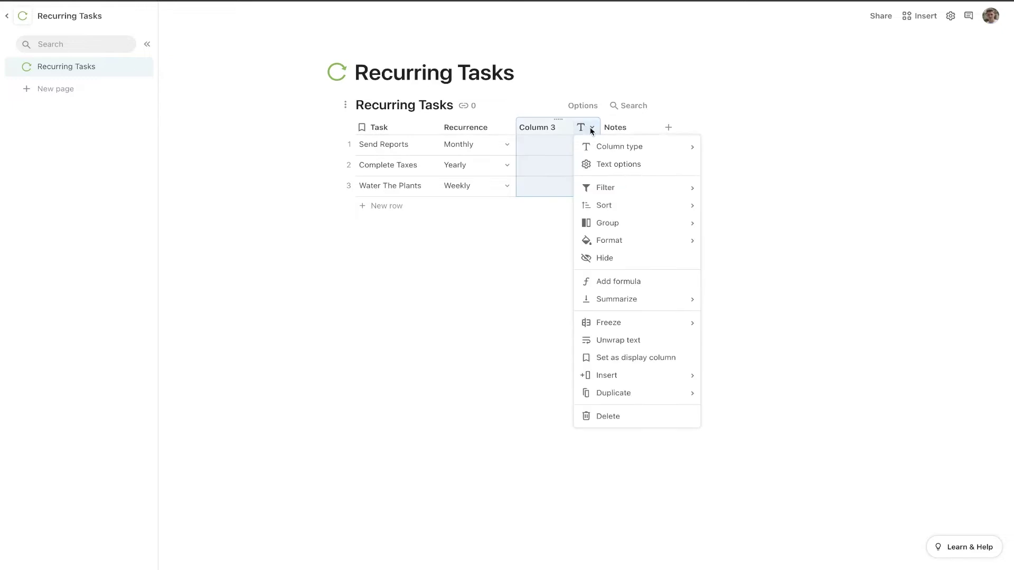
{"action": "mouse_move", "coordinate": [606, 151]}
{"action": "mouse_move", "coordinate": [739, 242]}
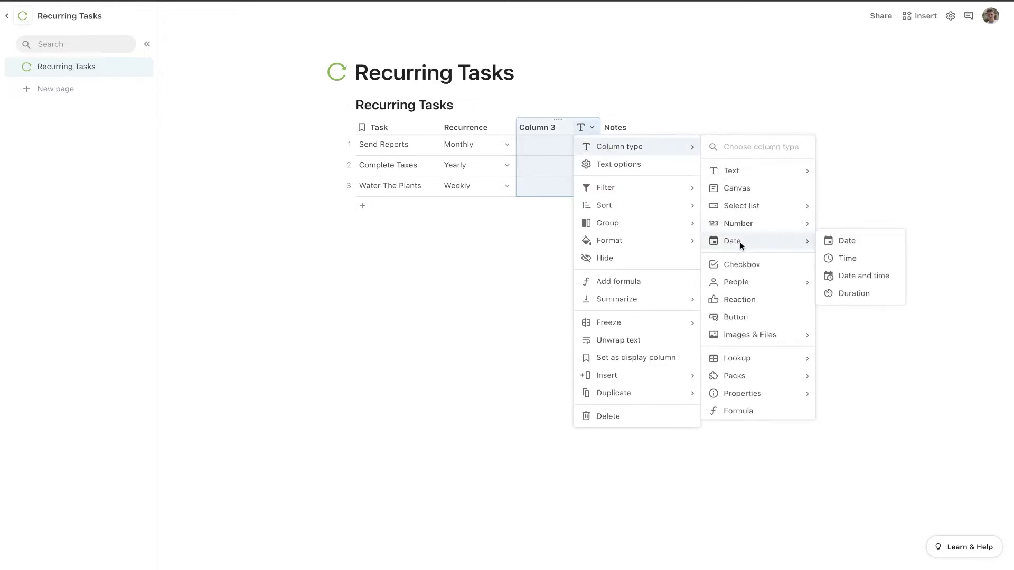
{"action": "left_click", "coordinate": [837, 239]}
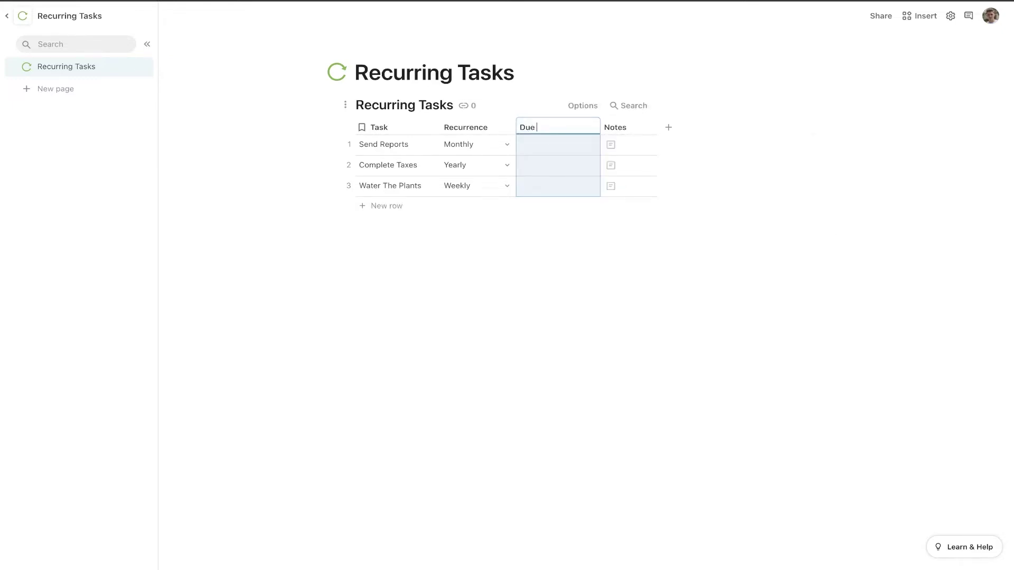
Name the date column Due Date and set the Send Reports due date to 4/1/2022.
{"action": "type", "text": "Date"}
{"action": "double_click", "coordinate": [548, 145]}
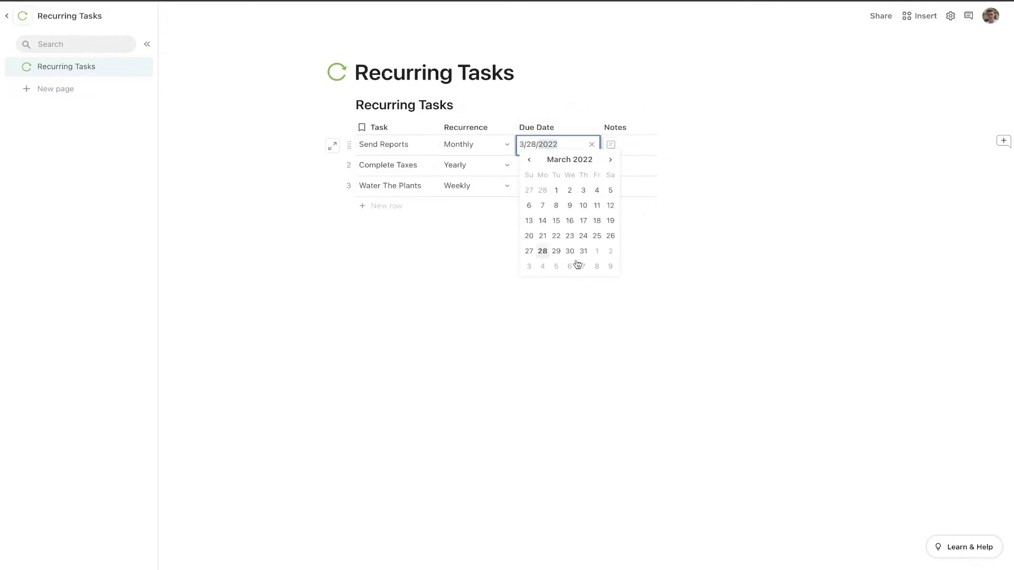
{"action": "left_click", "coordinate": [583, 250]}
{"action": "left_click", "coordinate": [552, 145]}
{"action": "left_click", "coordinate": [609, 160]}
{"action": "left_click", "coordinate": [596, 190]}
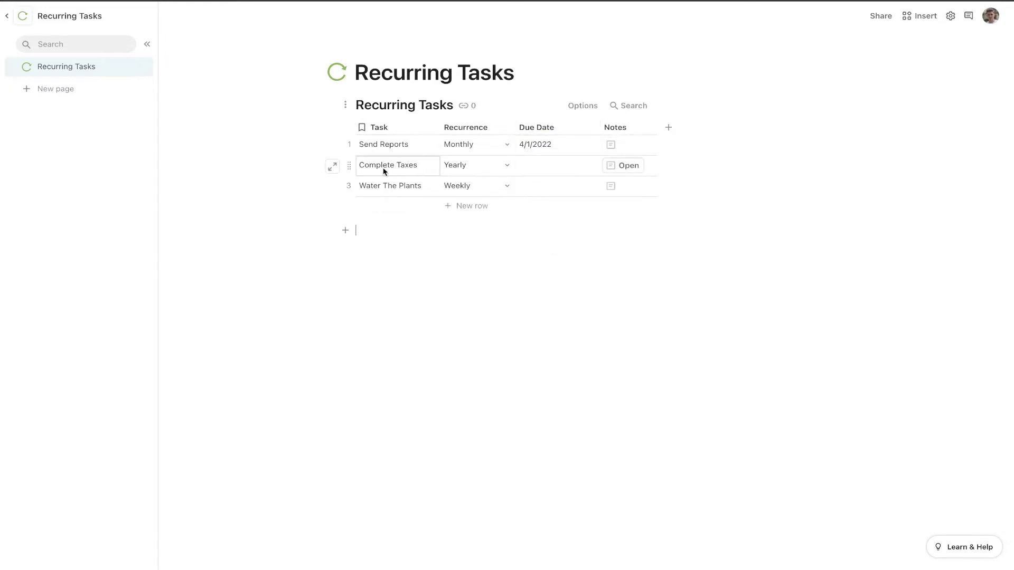
Set the due date to 4/15/2022 for Complete Taxes and 3/28/2022 for Water The Plants.
{"action": "left_click", "coordinate": [563, 171]}
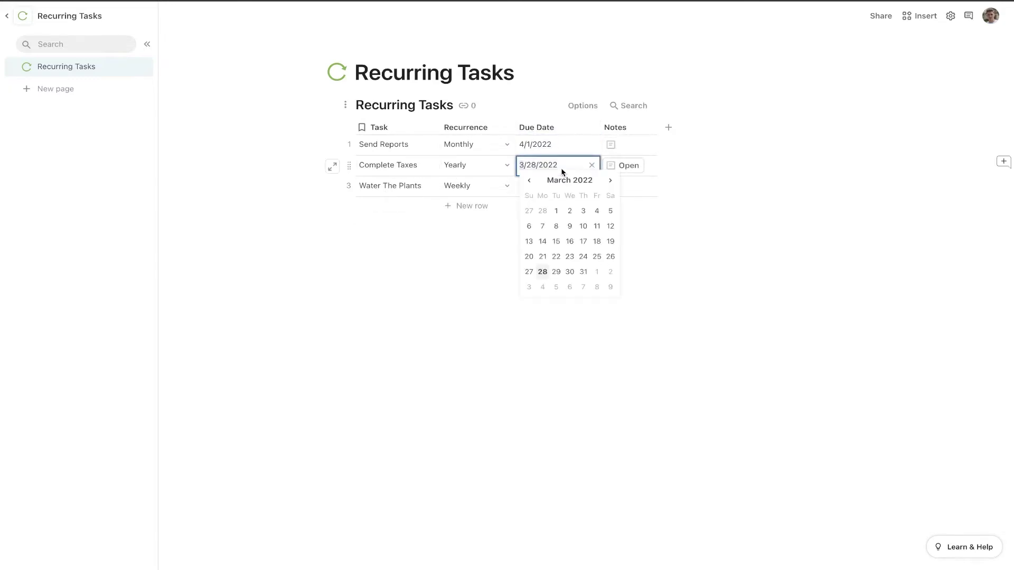
{"action": "left_click", "coordinate": [610, 180]}
{"action": "left_click", "coordinate": [595, 242]}
{"action": "left_click", "coordinate": [419, 294]}
{"action": "left_click", "coordinate": [536, 188]}
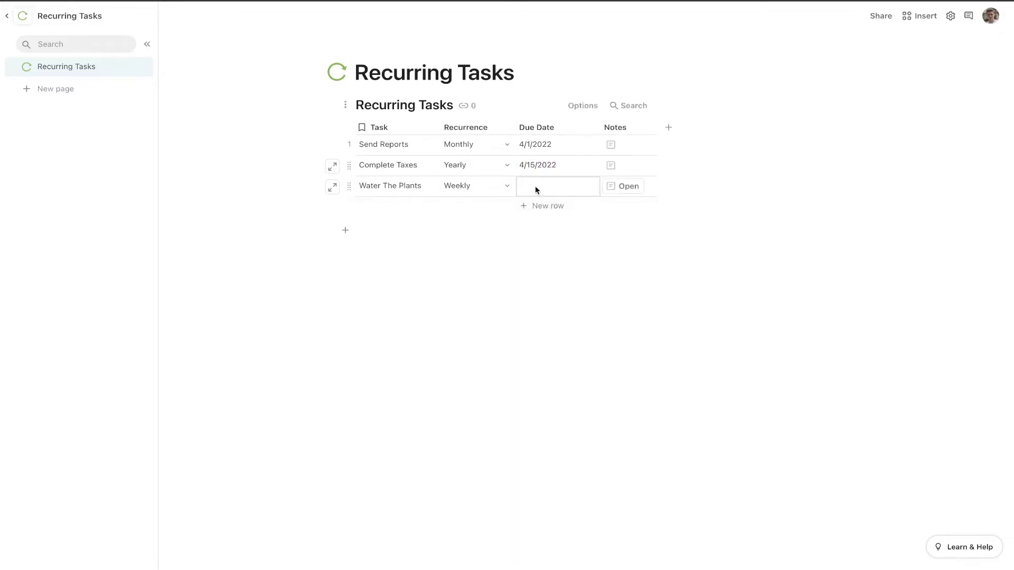
{"action": "left_click", "coordinate": [540, 189]}
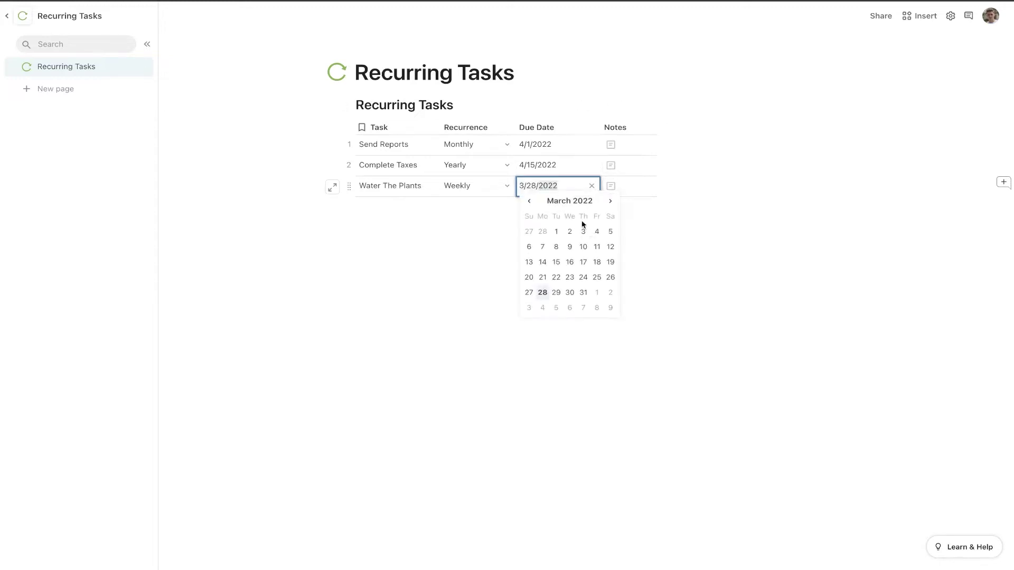
{"action": "left_click", "coordinate": [541, 290]}
Move the Notes column between Task and Recurrence and rename it Details.
{"action": "left_click_drag", "start_coordinate": [615, 127], "coordinate": [478, 121]}
{"action": "left_click", "coordinate": [464, 127]}
{"action": "type", "text": "Detaisl"}
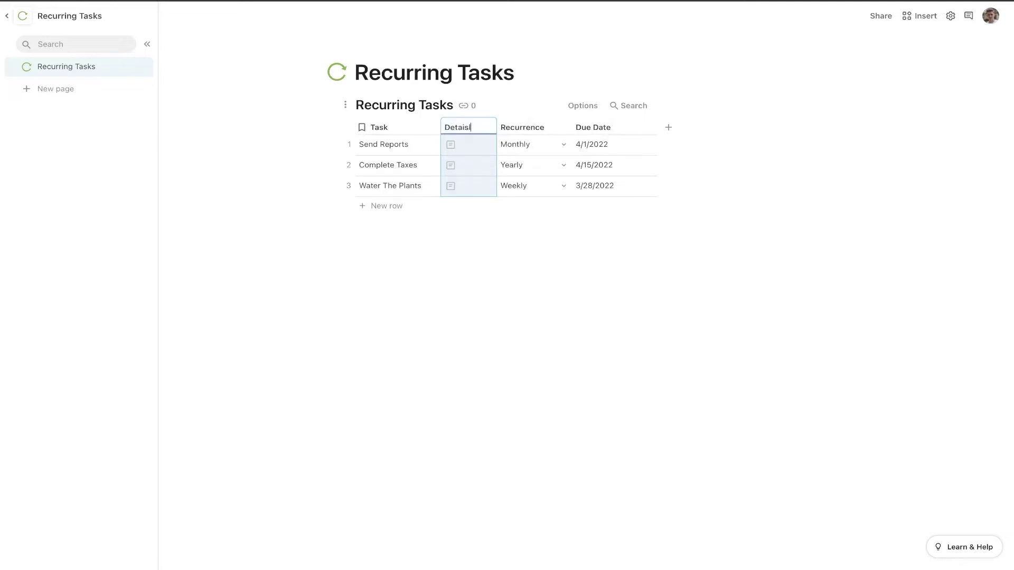
{"action": "key", "text": "BackSpace"}
{"action": "key", "text": "BackSpace"}
{"action": "type", "text": "ls"}
{"action": "key", "text": "Return"}
Fill the Send Reports details with three "Notes" bullets and a plain line "Type", and return to the table.
{"action": "left_click", "coordinate": [451, 147]}
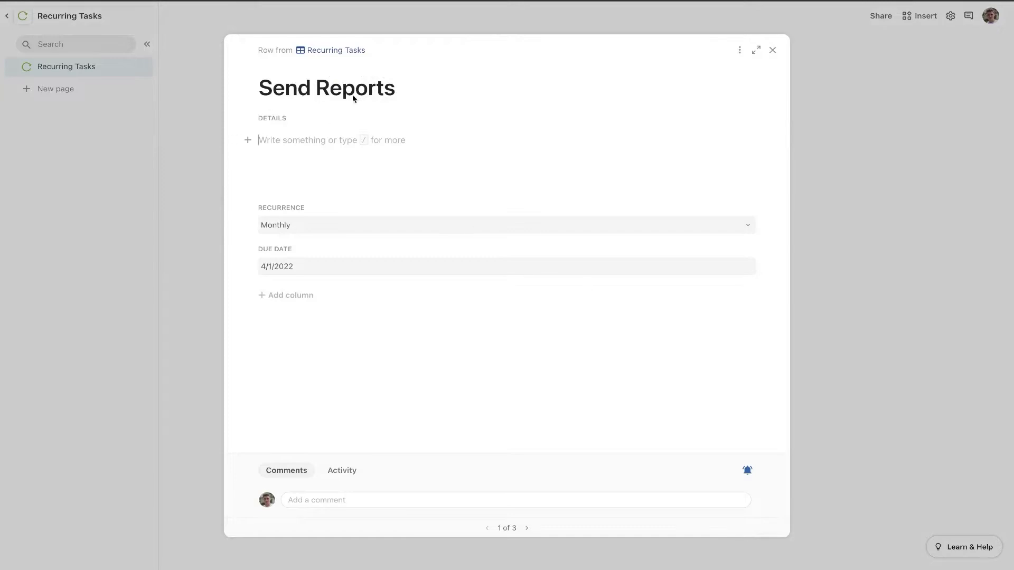
{"action": "left_click", "coordinate": [213, 225]}
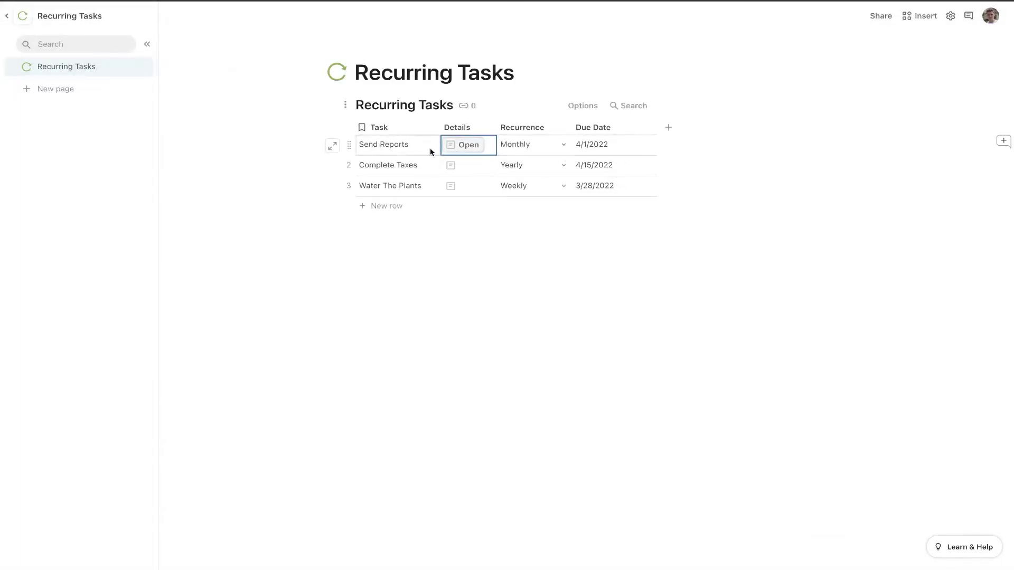
{"action": "left_click", "coordinate": [470, 146]}
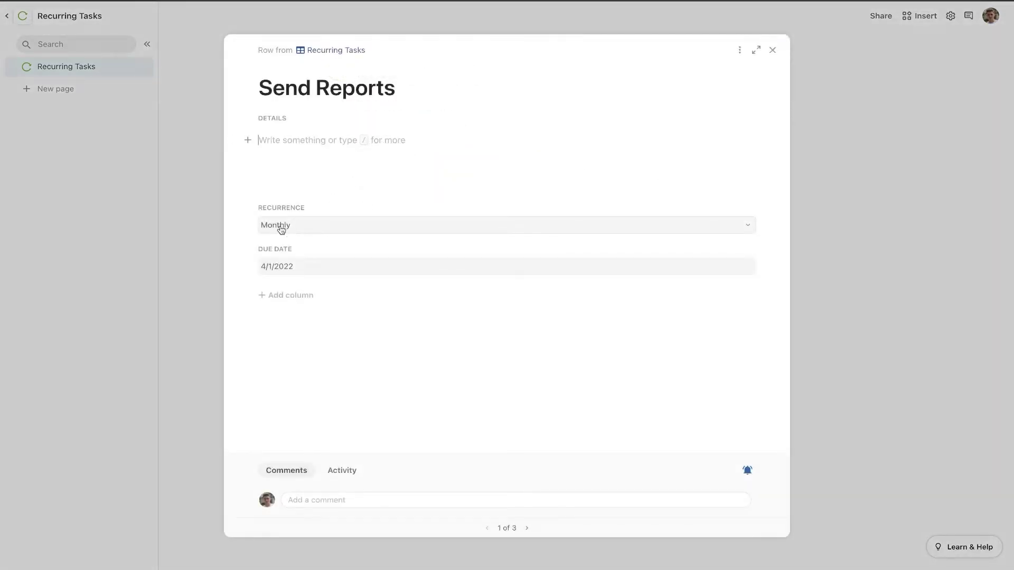
{"action": "type", "text": "- N"}
{"action": "key", "text": "Return"}
{"action": "type", "text": "Notes"}
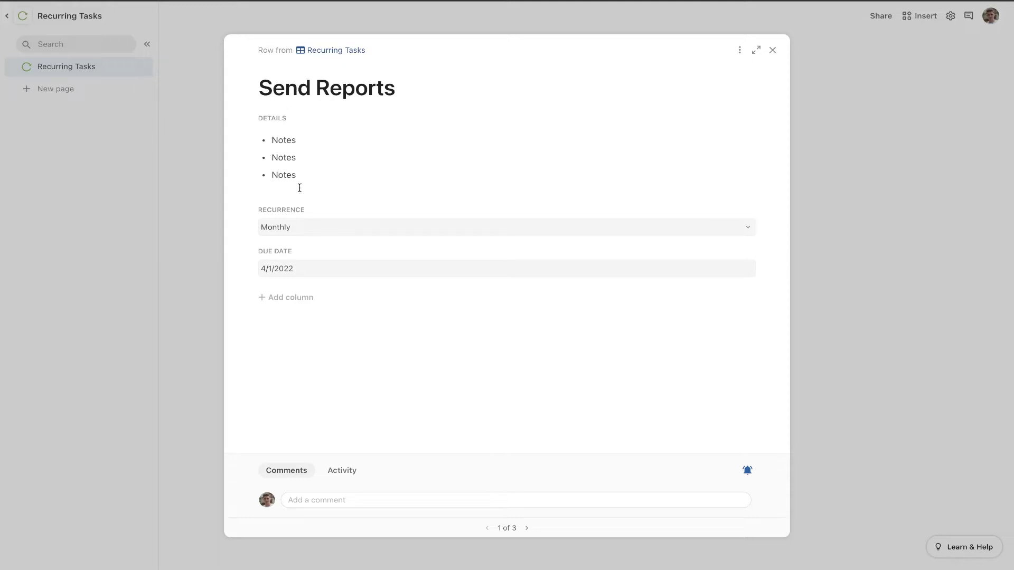
{"action": "key", "text": "Return"}
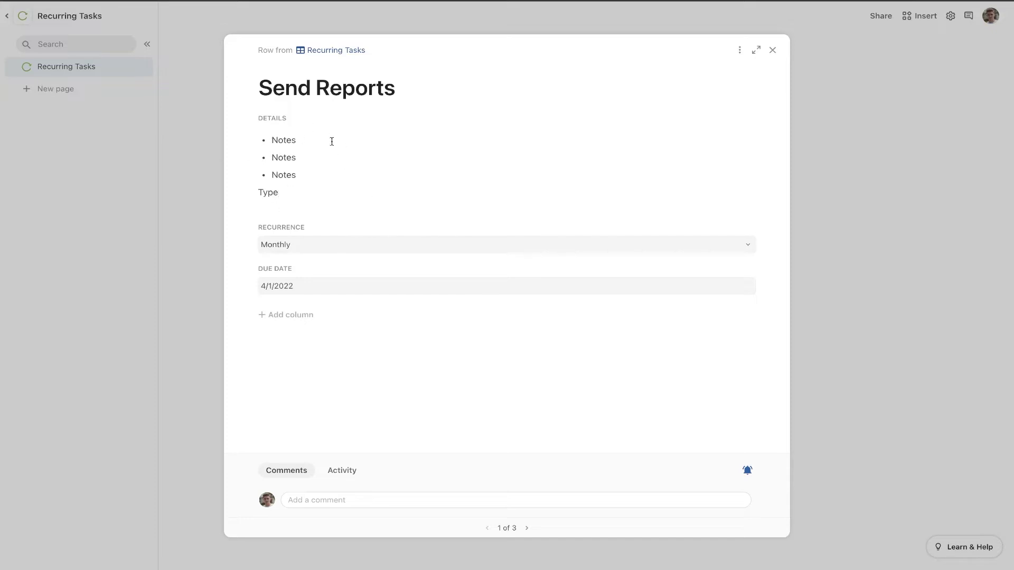
{"action": "left_click", "coordinate": [199, 124]}
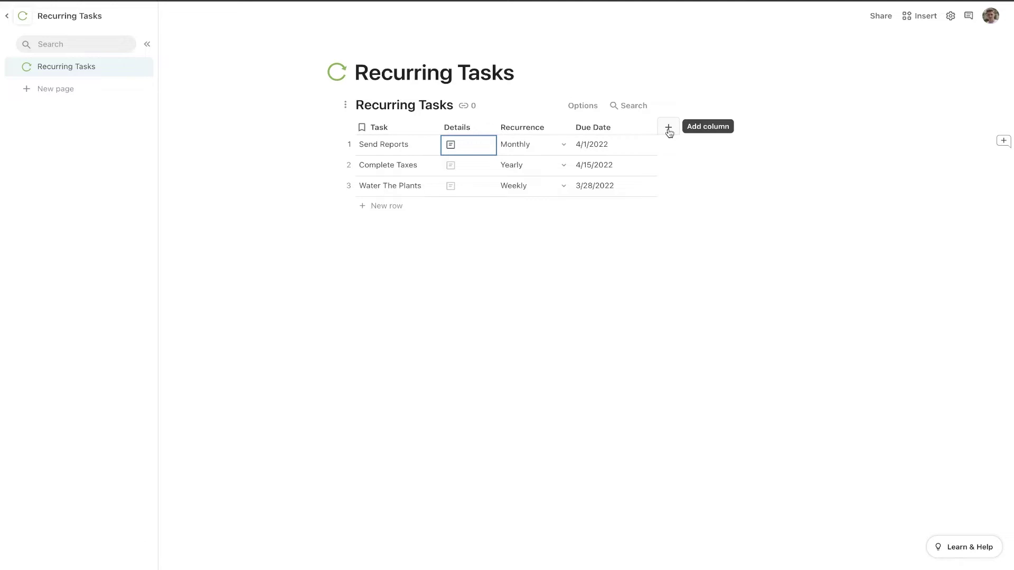
Add a select list column with Complete as the first item and a second completion state, and rename the column Status.
{"action": "left_click", "coordinate": [668, 132]}
{"action": "mouse_move", "coordinate": [775, 206]}
{"action": "left_click", "coordinate": [859, 206]}
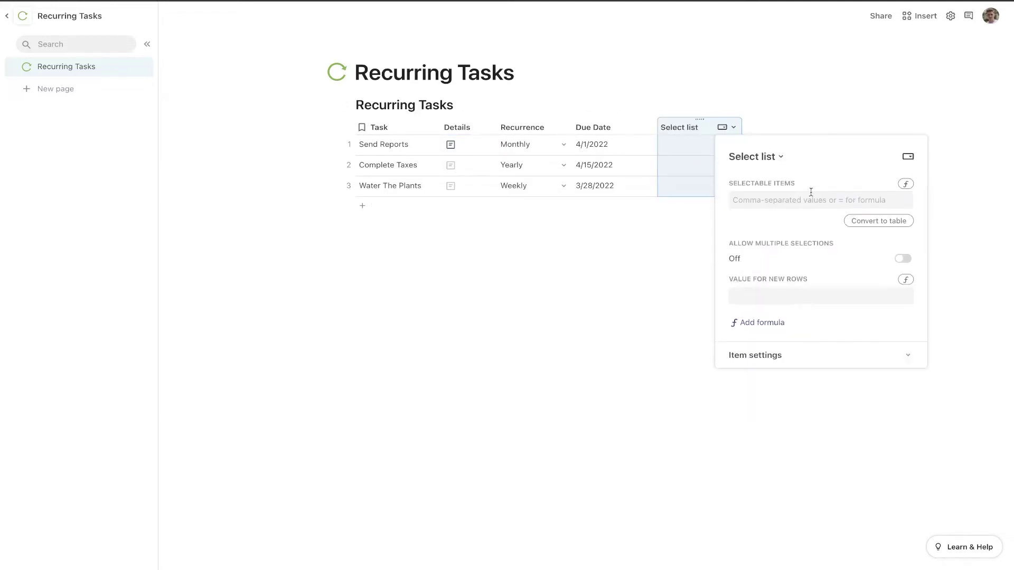
{"action": "type", "text": "Com"}
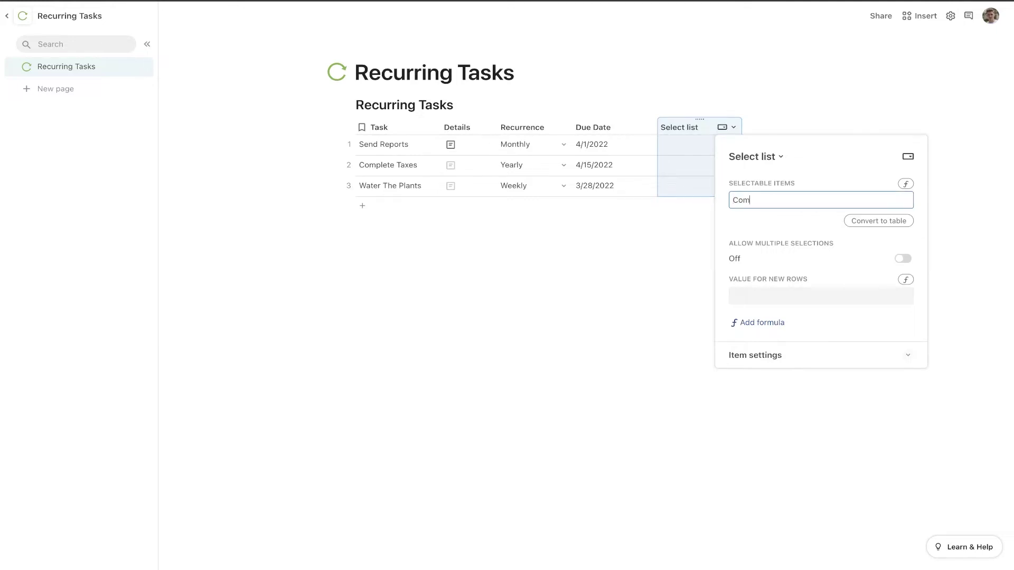
{"action": "type", "text": "plete, Income"}
{"action": "key", "text": "Return"}
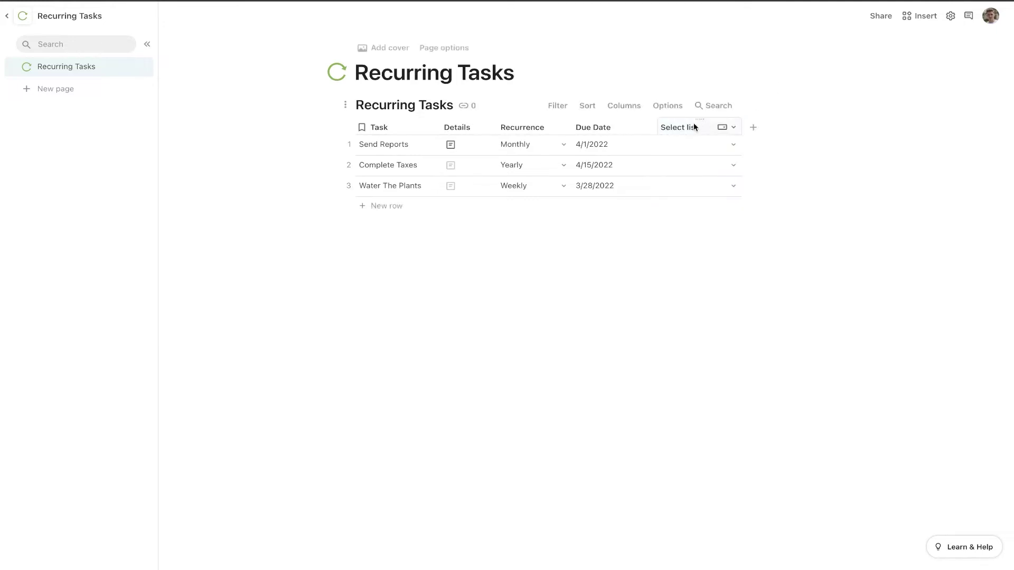
{"action": "type", "text": "Status"}
{"action": "key", "text": "Return"}
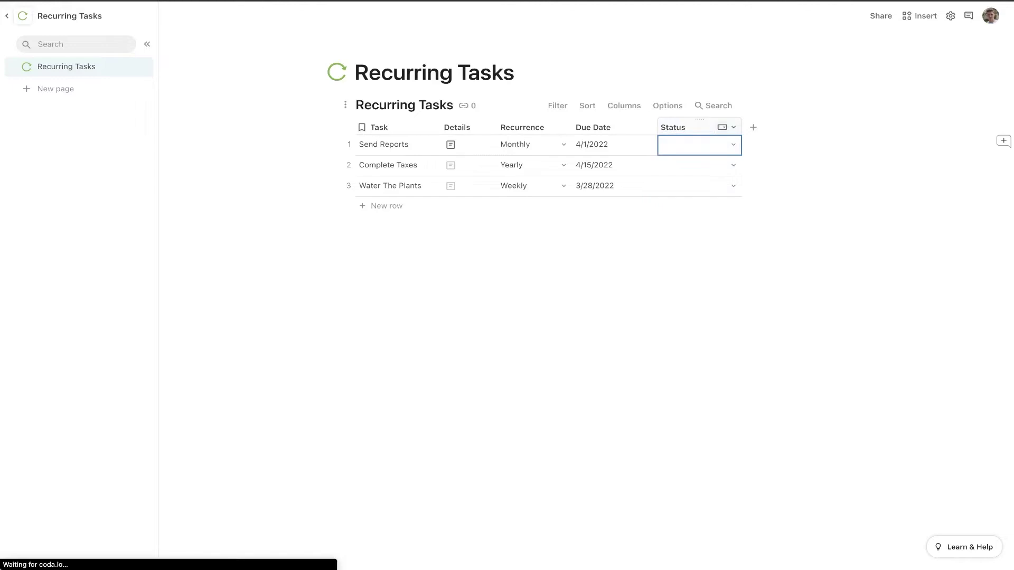
Try the status choices in the Send Reports row, leave its status blank, and narrow the Status column.
{"action": "left_click", "coordinate": [733, 145]}
{"action": "left_click", "coordinate": [690, 175]}
{"action": "left_click", "coordinate": [737, 143]}
{"action": "left_click", "coordinate": [717, 160]}
{"action": "left_click", "coordinate": [733, 145]}
{"action": "left_click", "coordinate": [710, 195]}
{"action": "left_click_drag", "start_coordinate": [737, 128], "coordinate": [714, 128]}
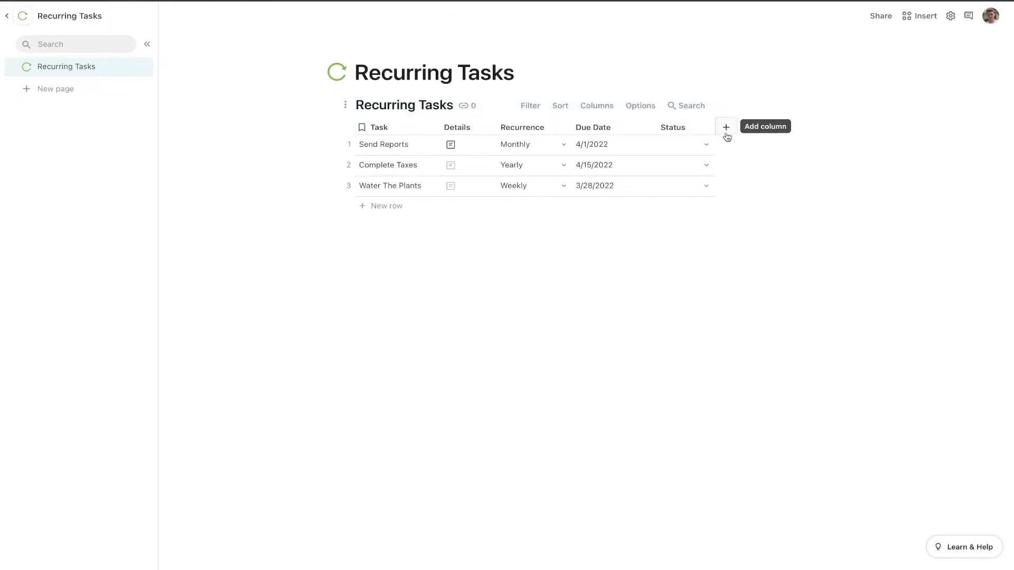
Add a Date column named Next Due Date and move it between Due Date and Status.
{"action": "left_click", "coordinate": [727, 135]}
{"action": "mouse_move", "coordinate": [806, 241]}
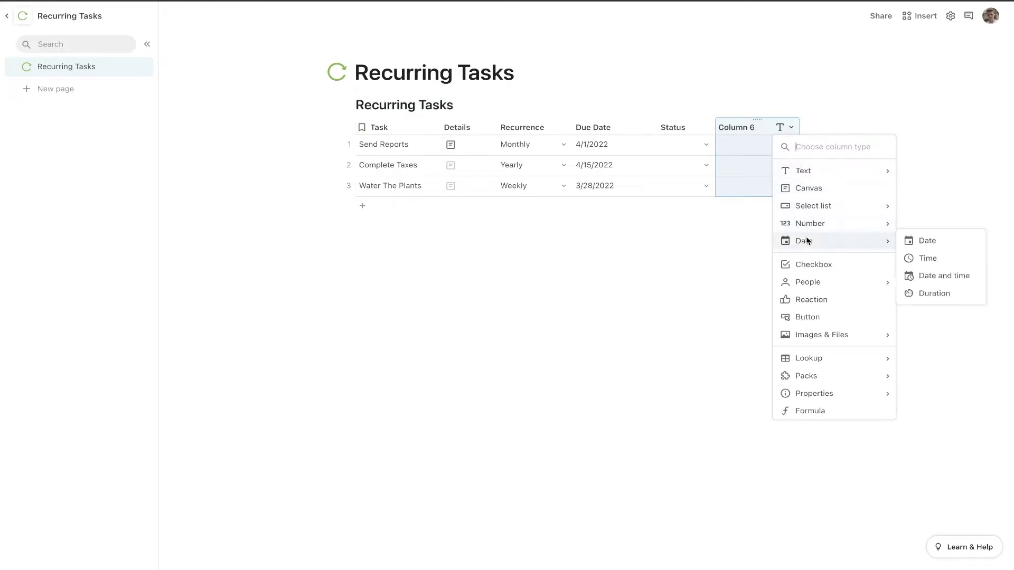
{"action": "left_click", "coordinate": [912, 241]}
{"action": "type", "text": "Next Due Date"}
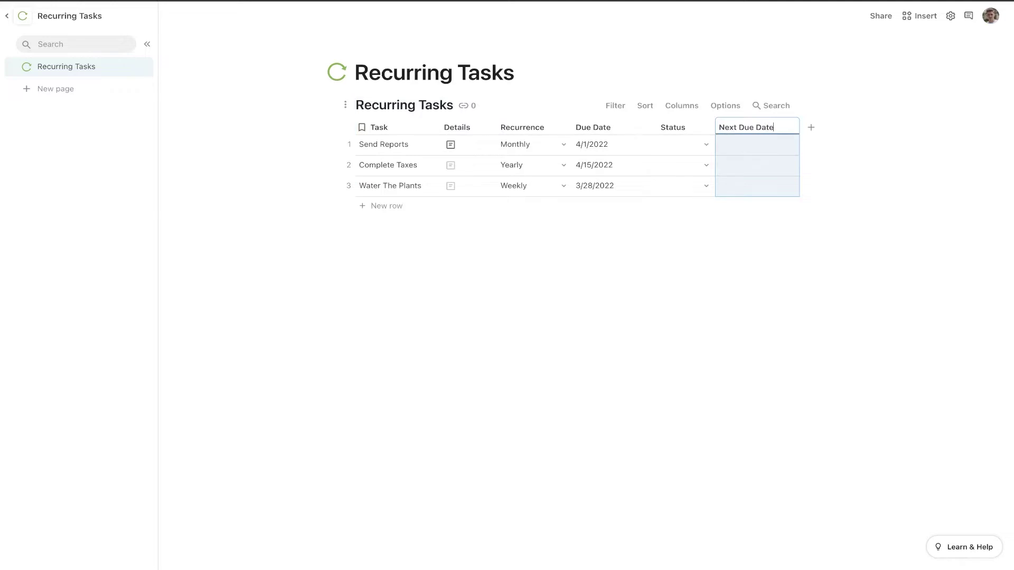
{"action": "key", "text": "Return"}
{"action": "left_click_drag", "start_coordinate": [739, 127], "coordinate": [676, 130]}
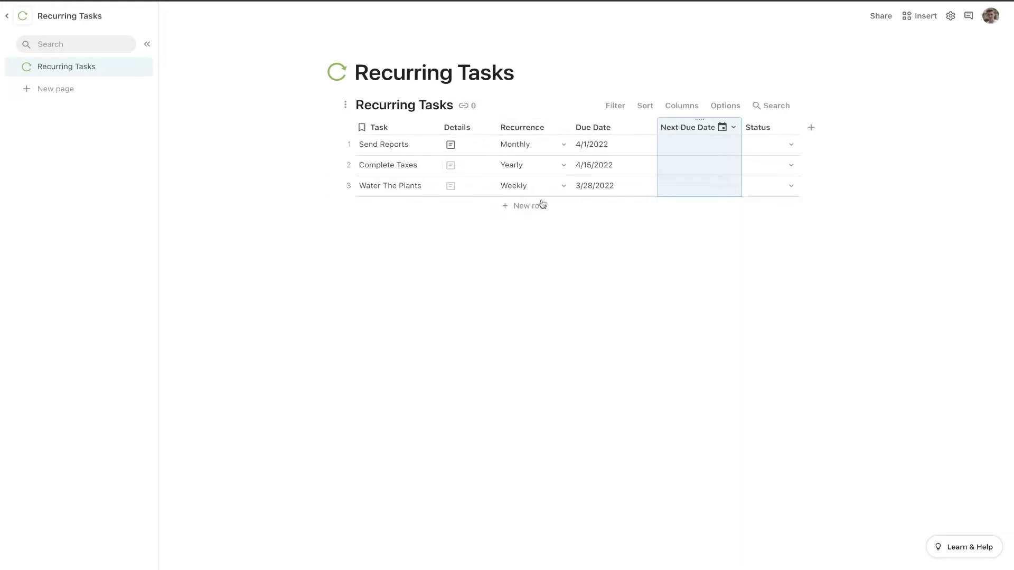
Start a SwitchIf formula for the Next Due Date column with the condition Recurrence="Weekly".
{"action": "left_click", "coordinate": [731, 129]}
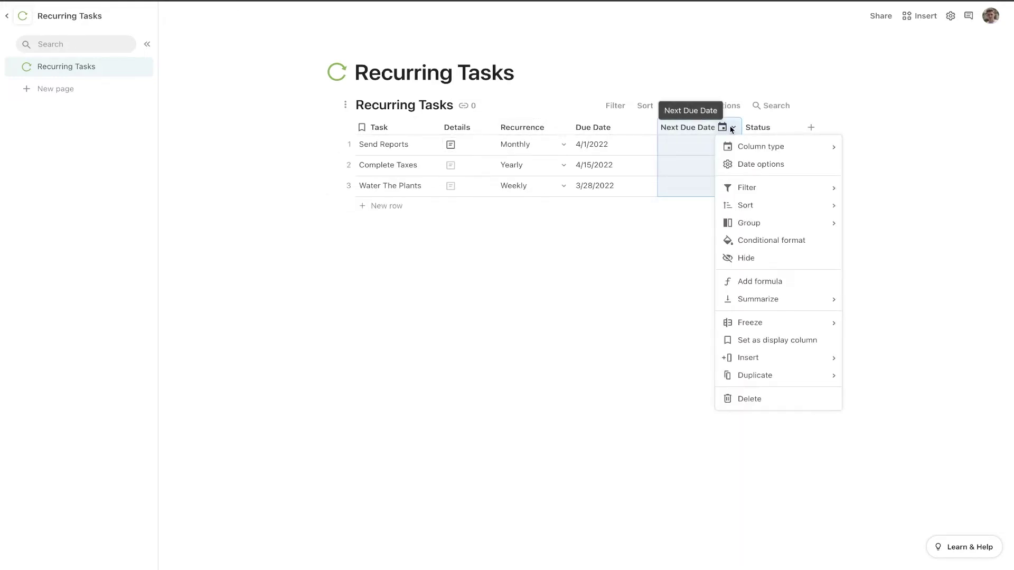
{"action": "left_click", "coordinate": [747, 284]}
{"action": "type", "text": "switchif(Recurrence=Monthly"}
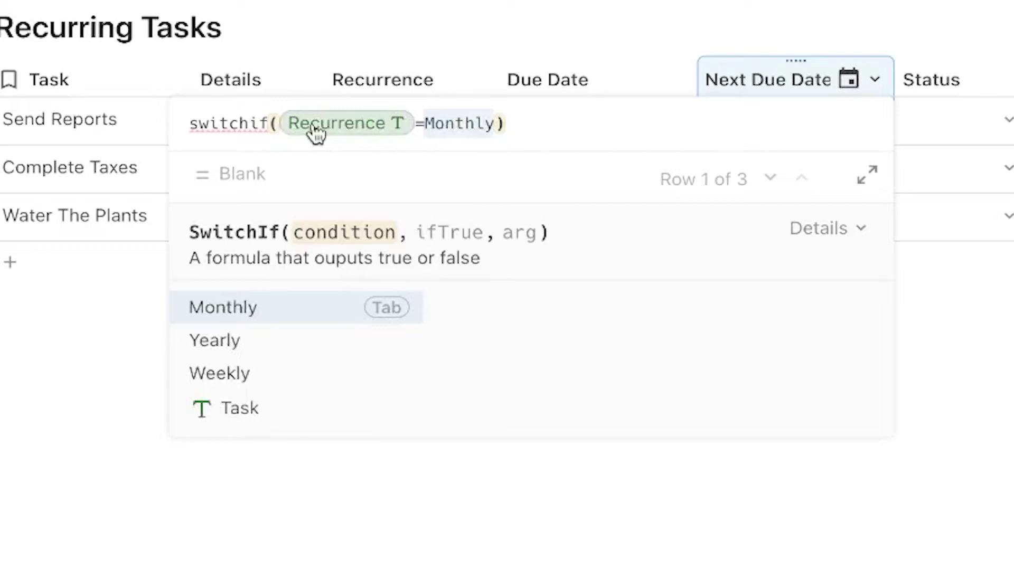
{"action": "left_click", "coordinate": [303, 369]}
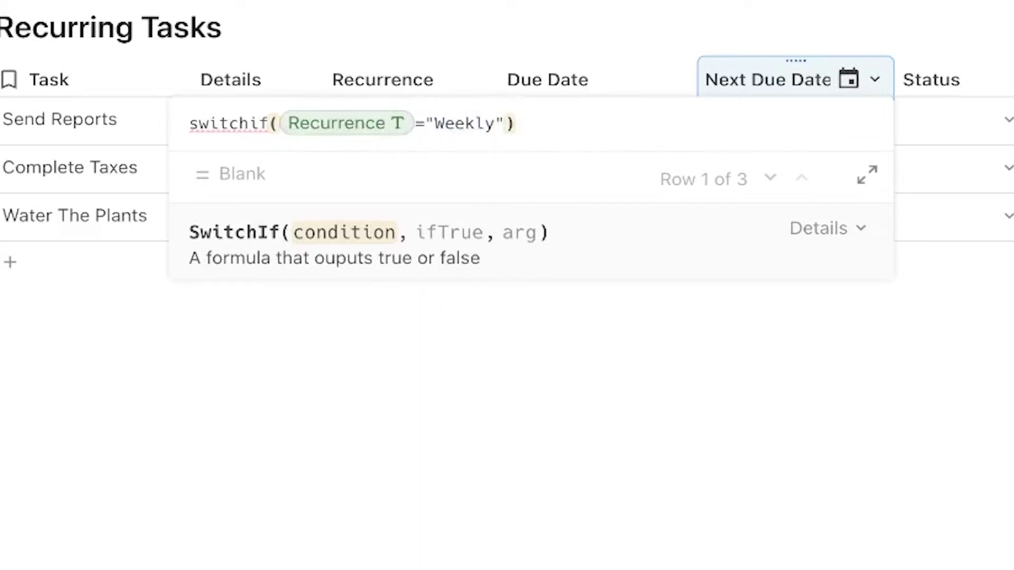
Make the weekly condition return Due Date+days(7) in the SwitchIf formula.
{"action": "type", "text": ","}
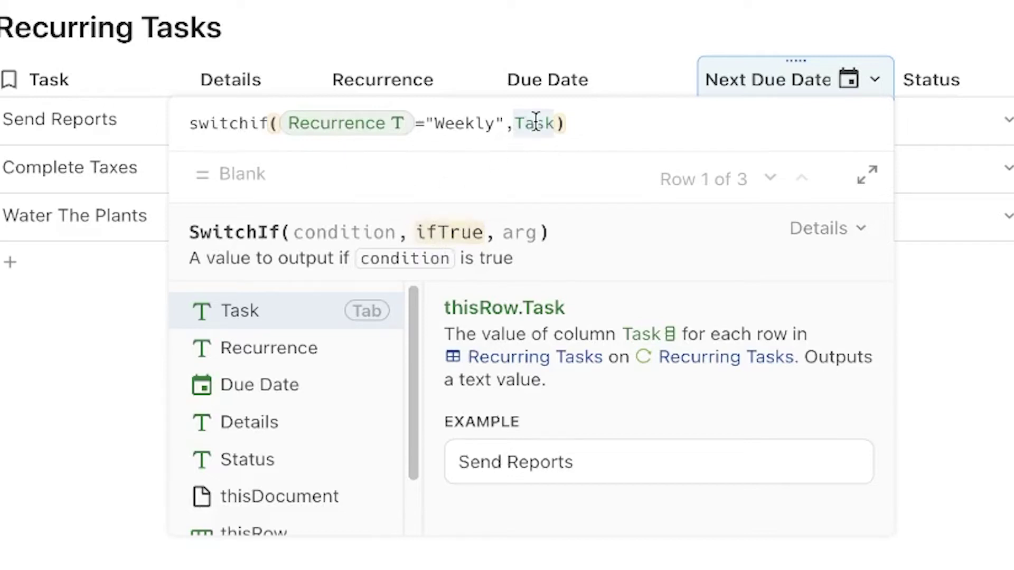
{"action": "type", "text": "due"}
{"action": "key", "text": "Tab"}
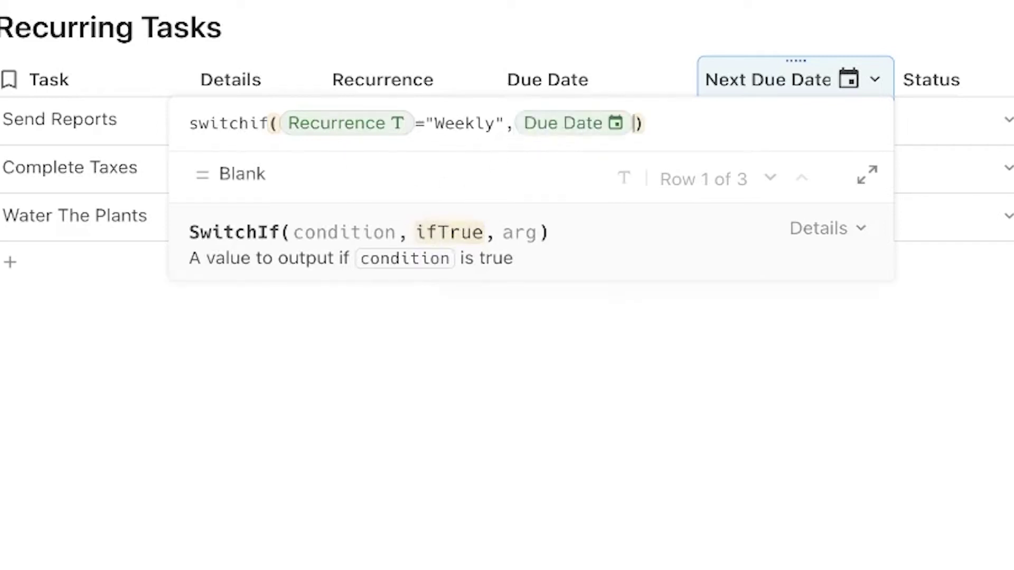
{"action": "type", "text": "+days"}
{"action": "key", "text": "Tab"}
{"action": "type", "text": "7"}
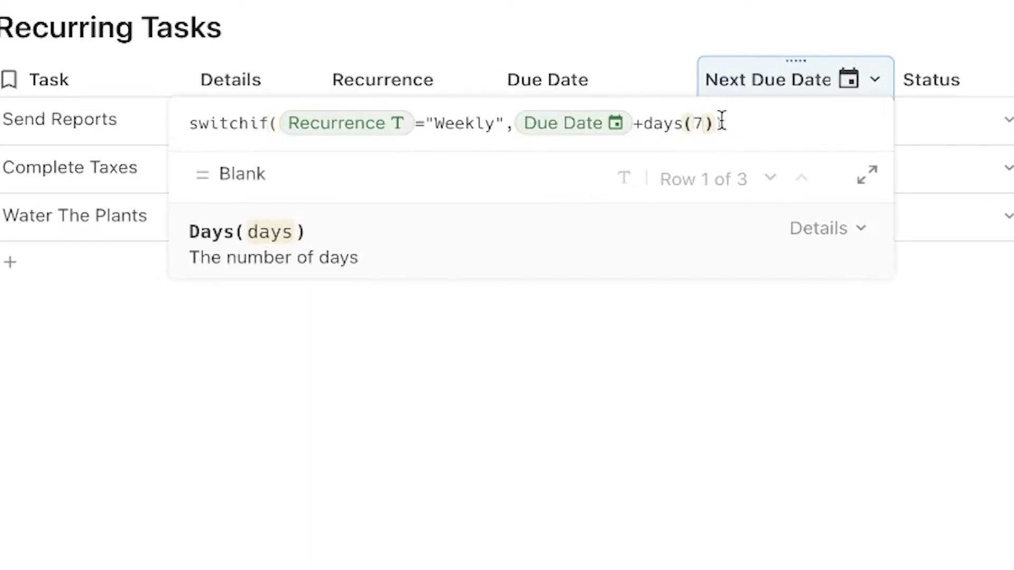
{"action": "left_click", "coordinate": [722, 121]}
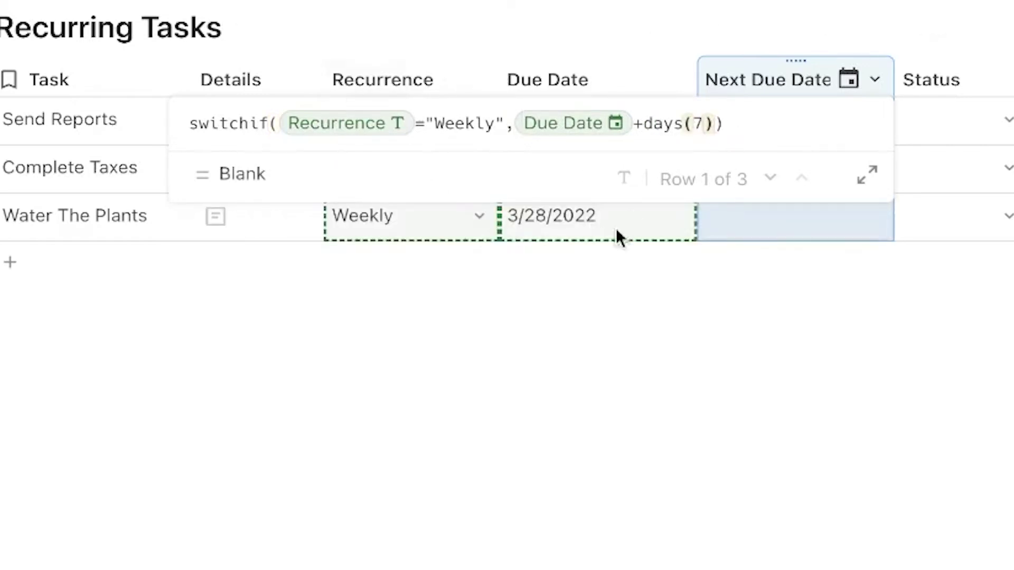
{"action": "left_click_drag", "start_coordinate": [427, 123], "coordinate": [470, 122]}
{"action": "left_click", "coordinate": [497, 123]}
{"action": "key", "text": "End"}
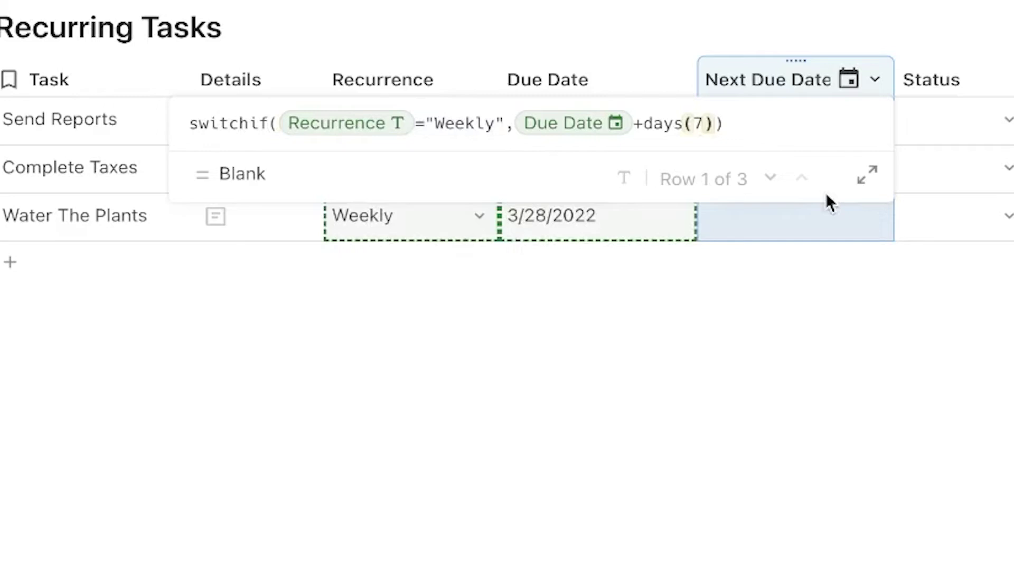
Add the condition Recurrence="Monthly" returning Due Date+days(30) to the SwitchIf formula.
{"action": "type", "text": ",Task"}
{"action": "type", "text": "Re"}
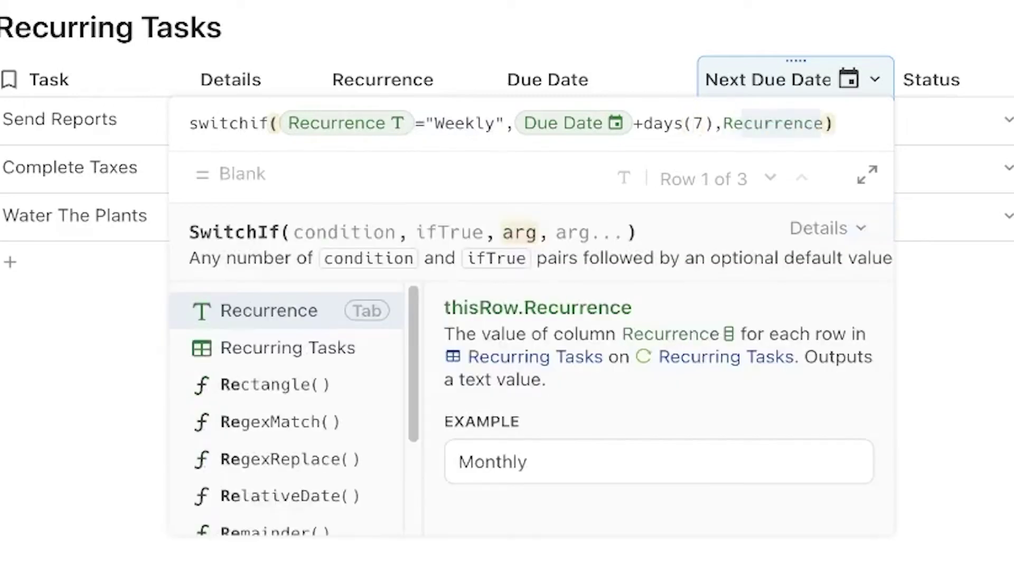
{"action": "type", "text": "cur"}
{"action": "key", "text": "Tab"}
{"action": "type", "text": "="}
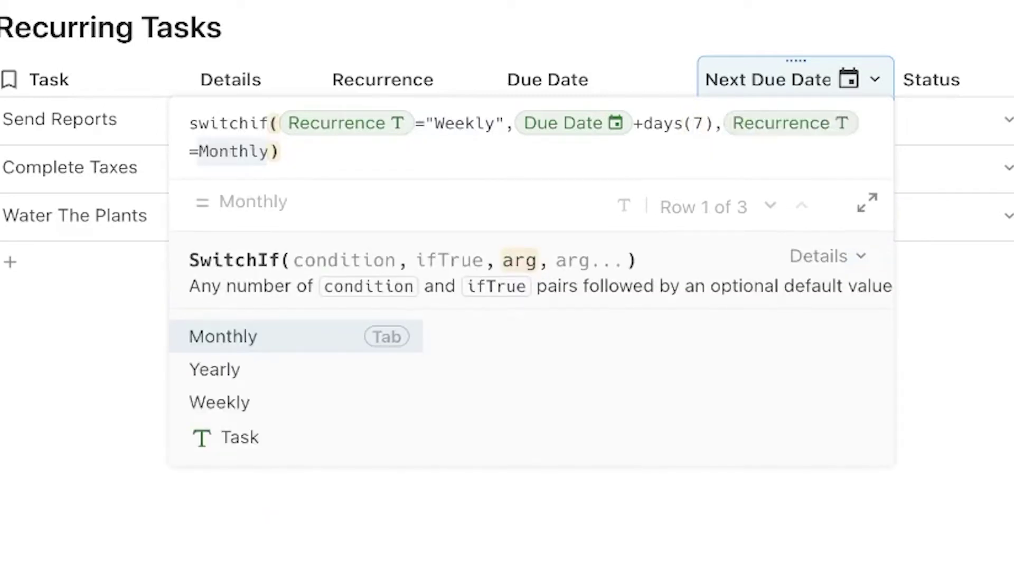
{"action": "type", "text": "\"Monthly\",Due Date"}
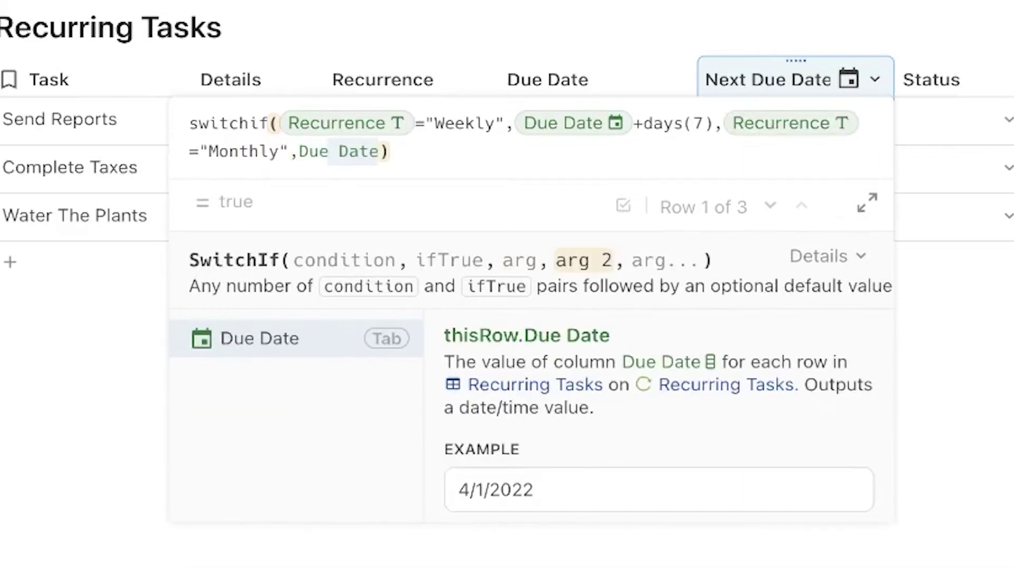
{"action": "key", "text": "Tab"}
{"action": "type", "text": "+days("}
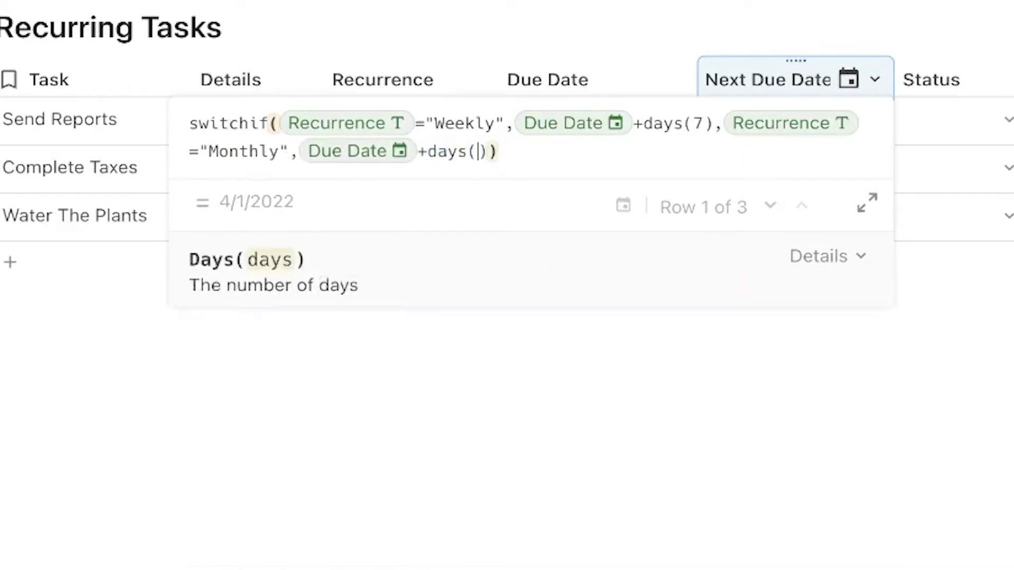
{"action": "type", "text": "30),Task"}
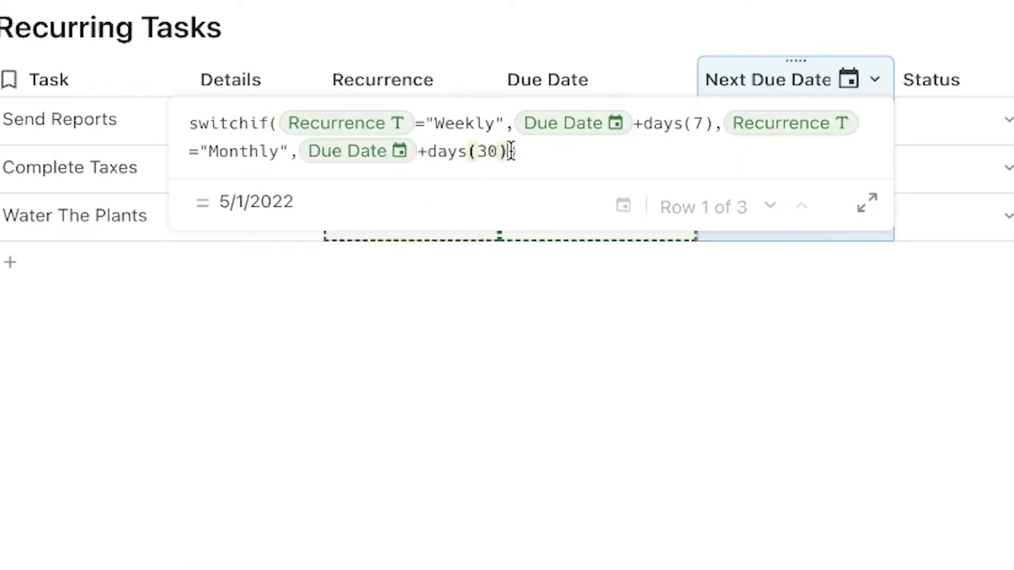
Add the condition Recurrence="Yearly" returning Due Date+days(365) to the SwitchIf formula and apply the formula.
{"action": "key", "text": "BackSpace"}
{"action": "key", "text": "BackSpace"}
{"action": "key", "text": "BackSpace"}
{"action": "key", "text": "BackSpace"}
{"action": "type", "text": "Recurre"}
{"action": "key", "text": "Tab"}
{"action": "type", "text": "=\"Yearly\",Du"}
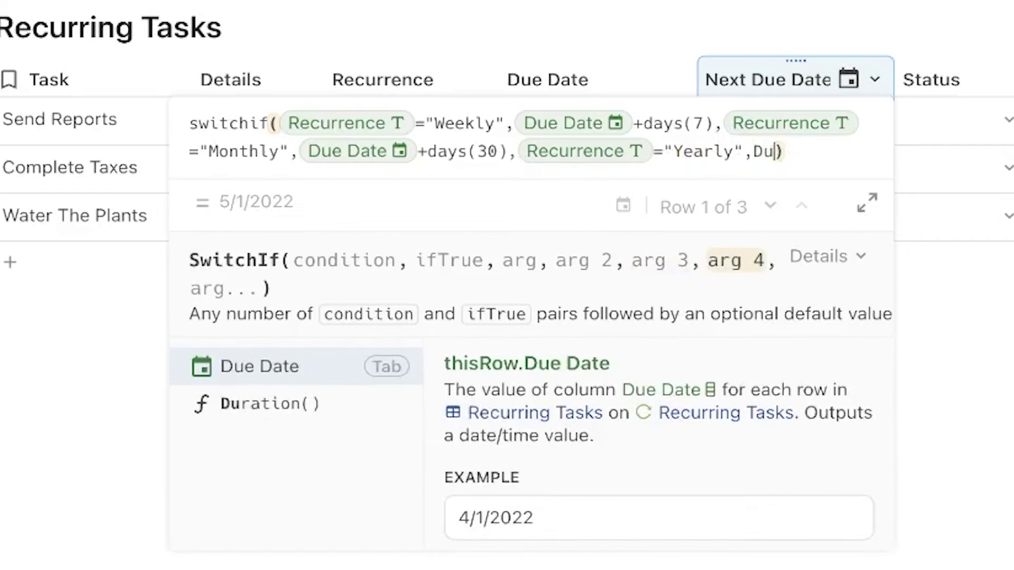
{"action": "key", "text": "Tab"}
{"action": "type", "text": "+days("}
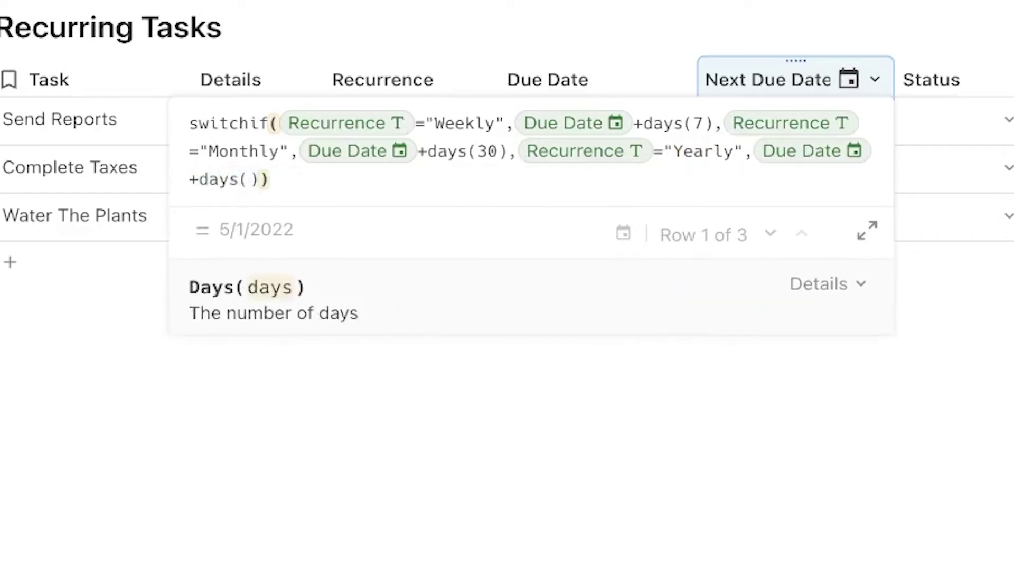
{"action": "type", "text": "365"}
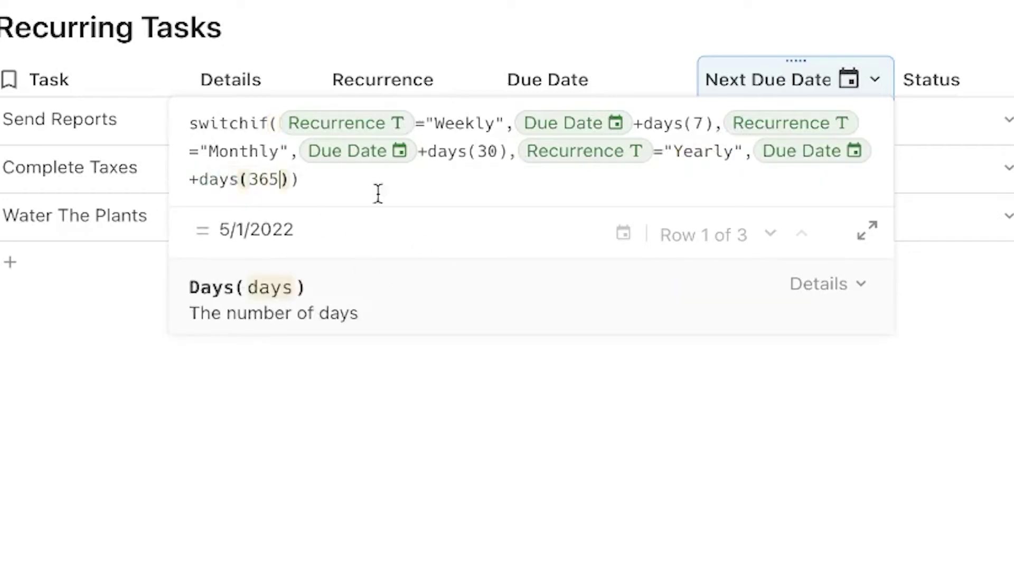
{"action": "left_click", "coordinate": [309, 180]}
{"action": "key", "text": "Return"}
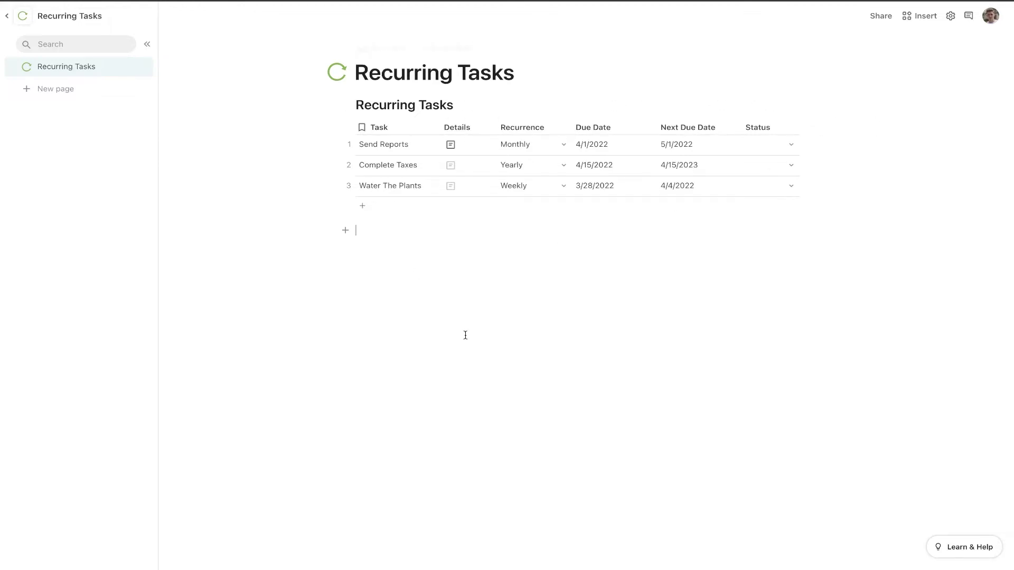
Set the Status of Send Reports, Complete Taxes and Water The Plants to Incomplete.
{"action": "left_click", "coordinate": [794, 143]}
{"action": "left_click", "coordinate": [781, 176]}
{"action": "left_click", "coordinate": [792, 166]}
{"action": "left_click", "coordinate": [789, 197]}
{"action": "left_click", "coordinate": [794, 190]}
{"action": "left_click", "coordinate": [790, 218]}
Add a Button column after Status with the label "Mark as Done" and a plain checkmark icon.
{"action": "left_click", "coordinate": [810, 128]}
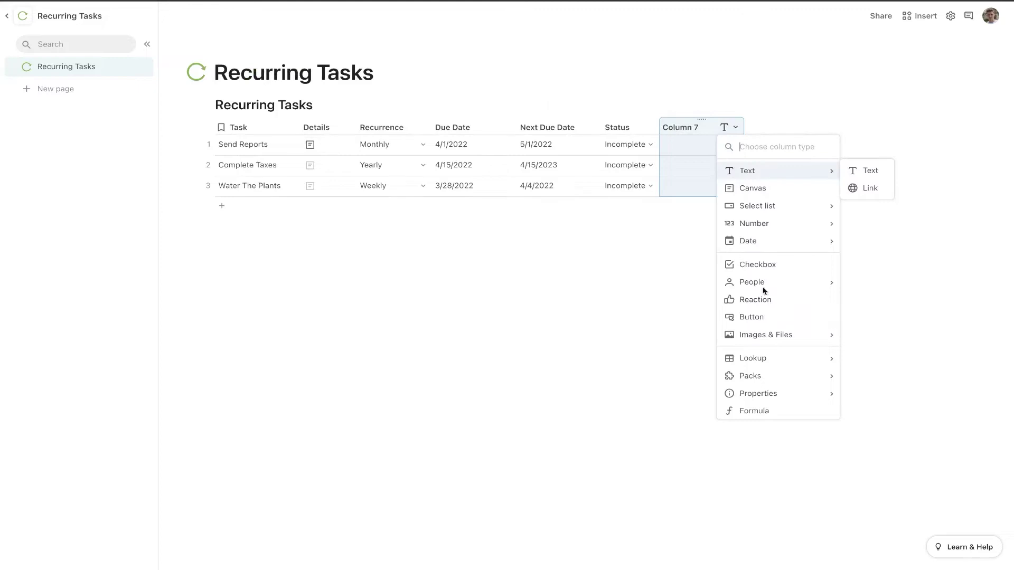
{"action": "left_click", "coordinate": [766, 317]}
{"action": "left_click", "coordinate": [769, 201]}
{"action": "left_click_drag", "start_coordinate": [738, 199], "coordinate": [772, 200]}
{"action": "type", "text": "Mark"}
{"action": "key", "text": "Return"}
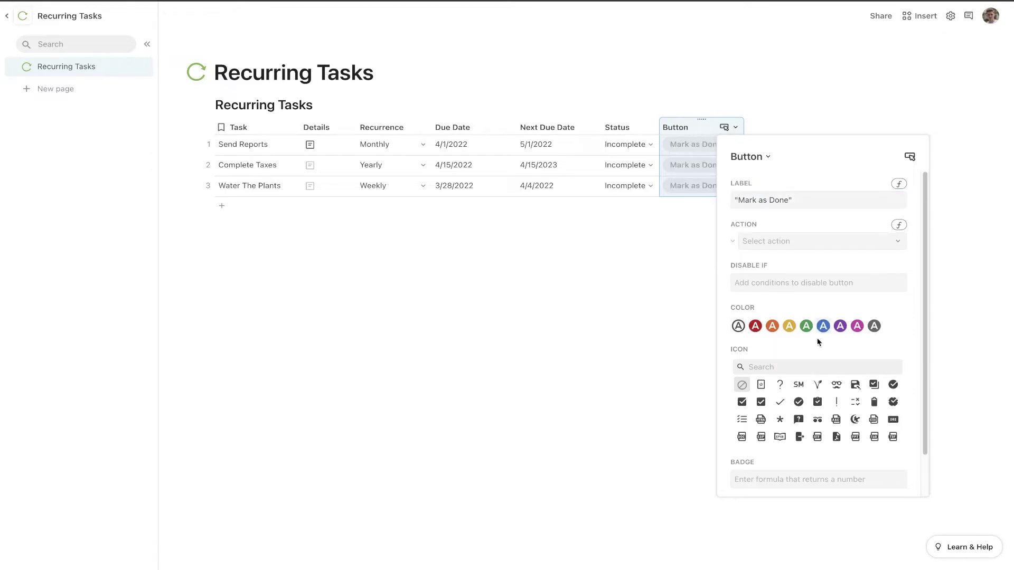
{"action": "left_click", "coordinate": [779, 401]}
{"action": "key", "text": "Escape"}
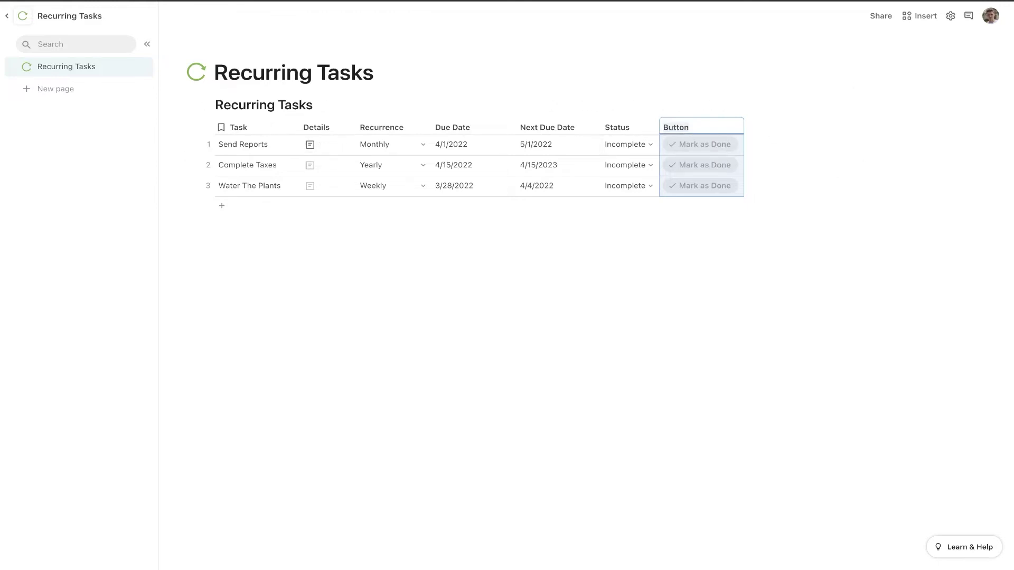
Rename the button column Mark as Done and move it between Due Date and Next Due Date.
{"action": "type", "text": "Mark as Done"}
{"action": "left_click_drag", "start_coordinate": [686, 127], "coordinate": [575, 153]}
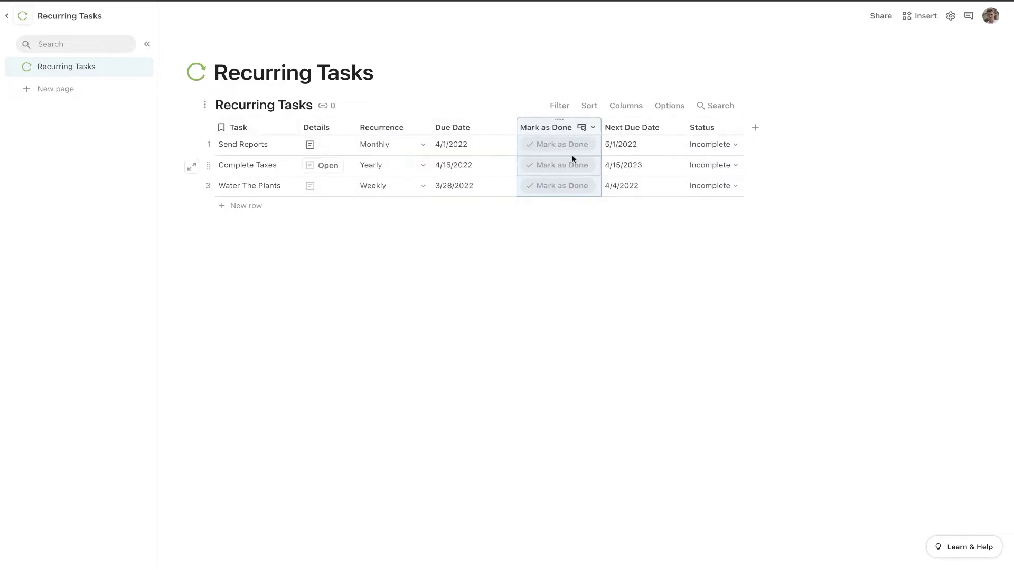
{"action": "left_click", "coordinate": [644, 271]}
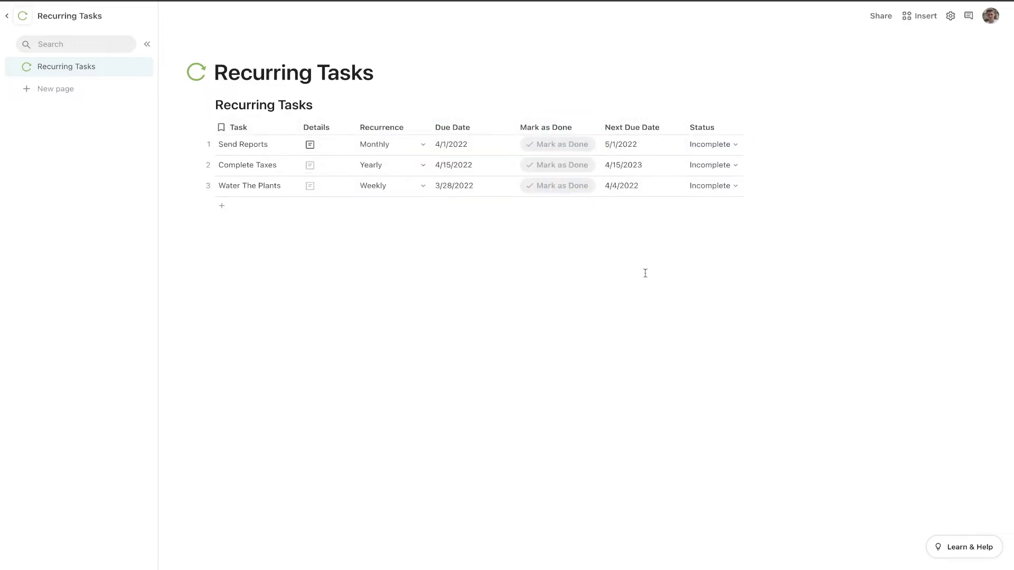
Hide the Next Due Date, Status and Details columns of the Recurring Tasks table.
{"action": "right_click", "coordinate": [644, 133]}
{"action": "left_click", "coordinate": [673, 270]}
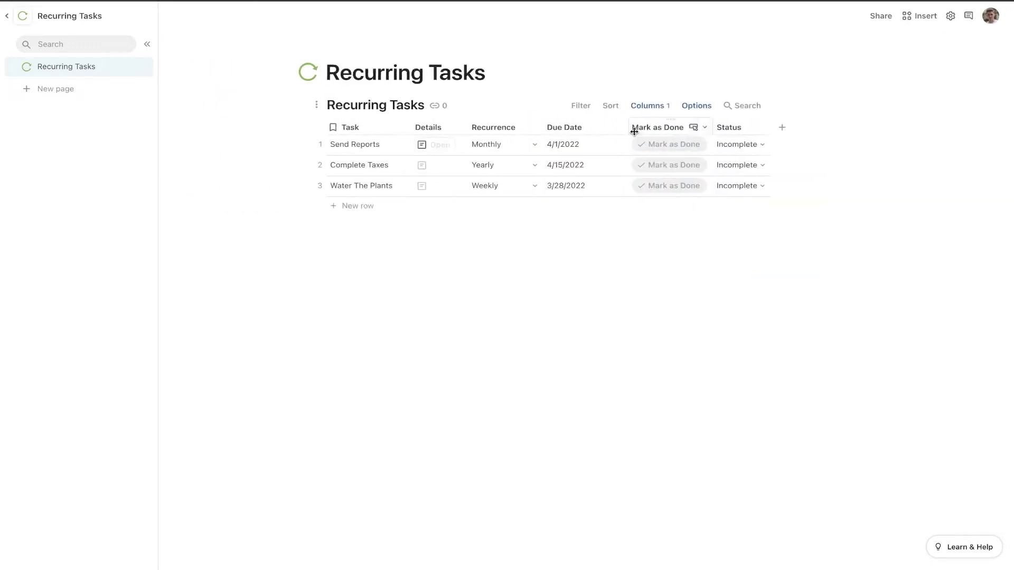
{"action": "right_click", "coordinate": [779, 128]}
{"action": "left_click", "coordinate": [803, 250]}
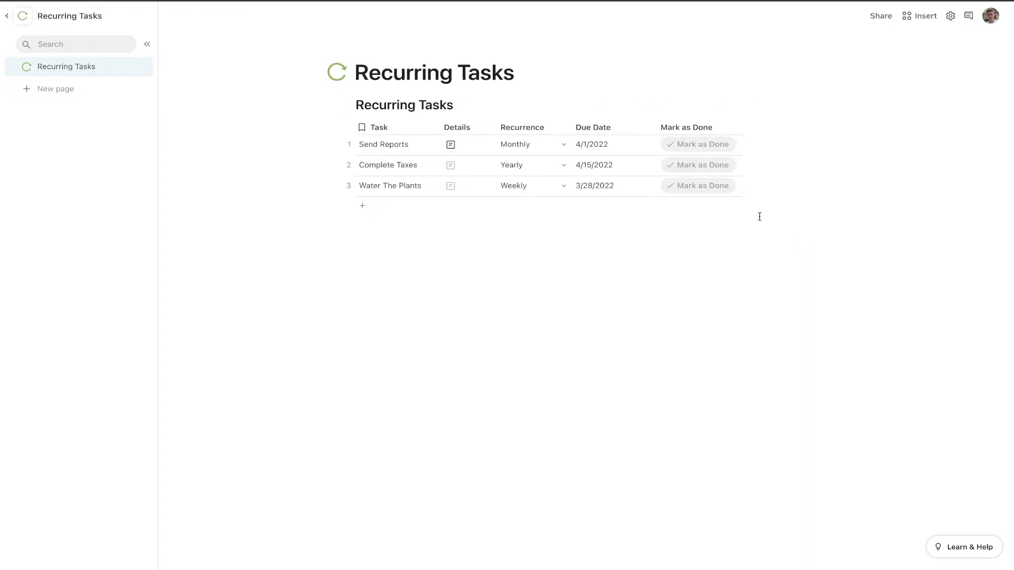
{"action": "right_click", "coordinate": [467, 129]}
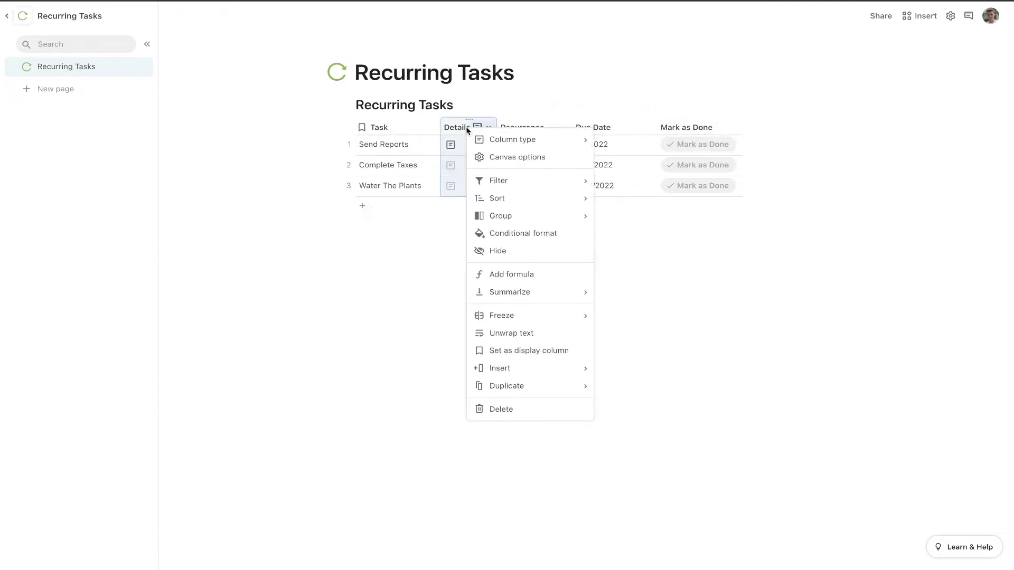
{"action": "left_click", "coordinate": [491, 251]}
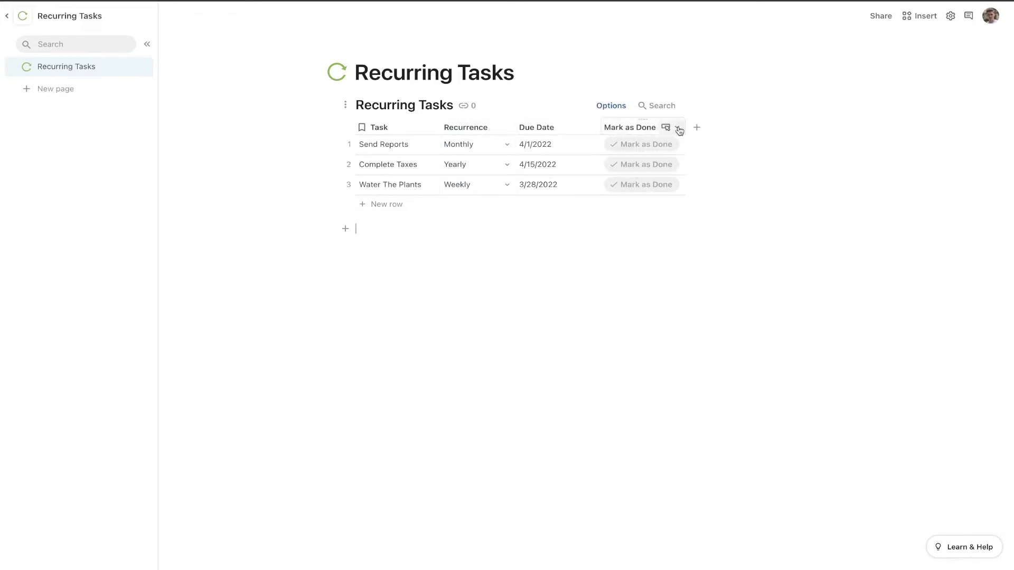
Start a RunActions() formula as the action of the Mark as Done button.
{"action": "left_click", "coordinate": [677, 128]}
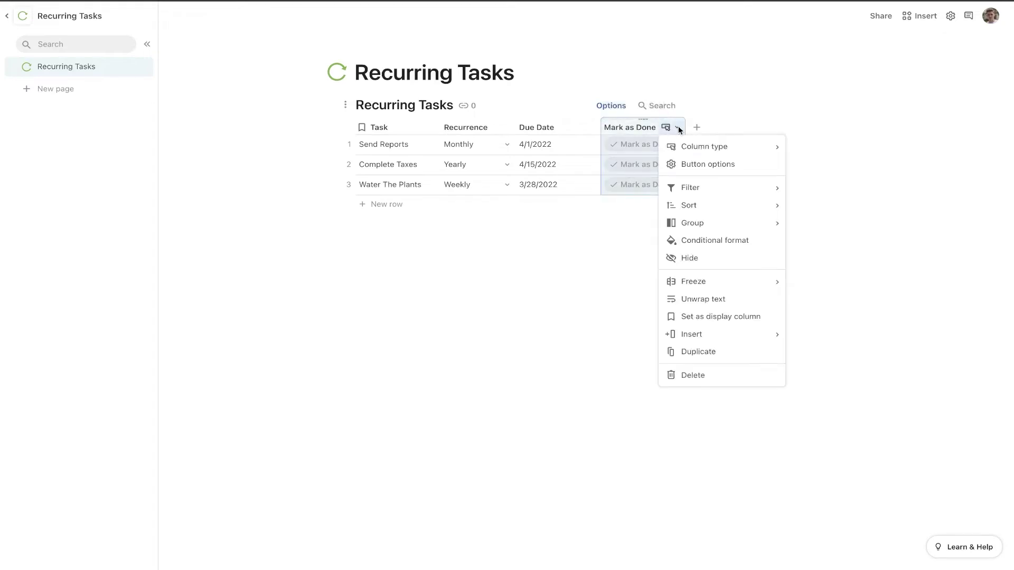
{"action": "mouse_move", "coordinate": [681, 182]}
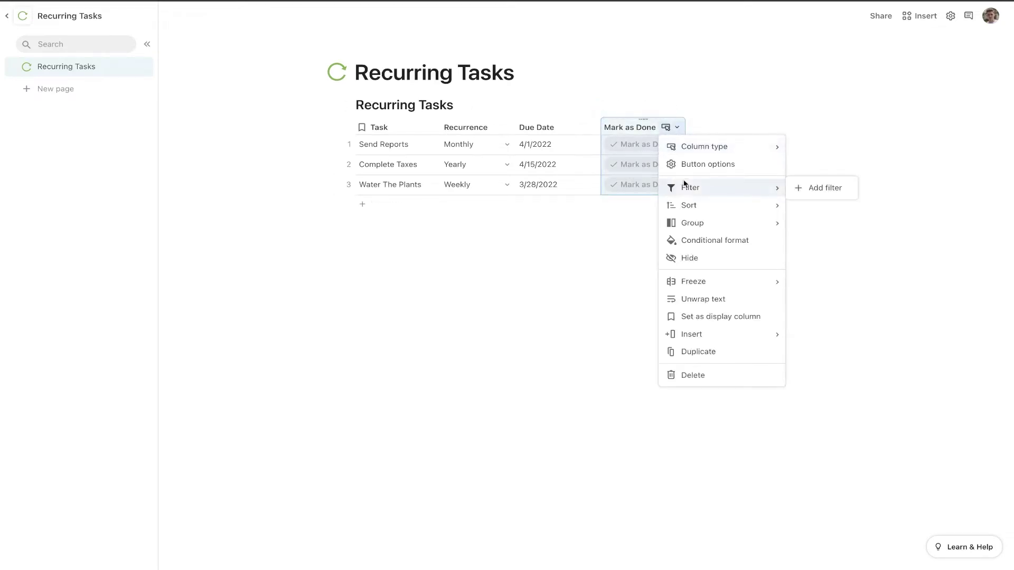
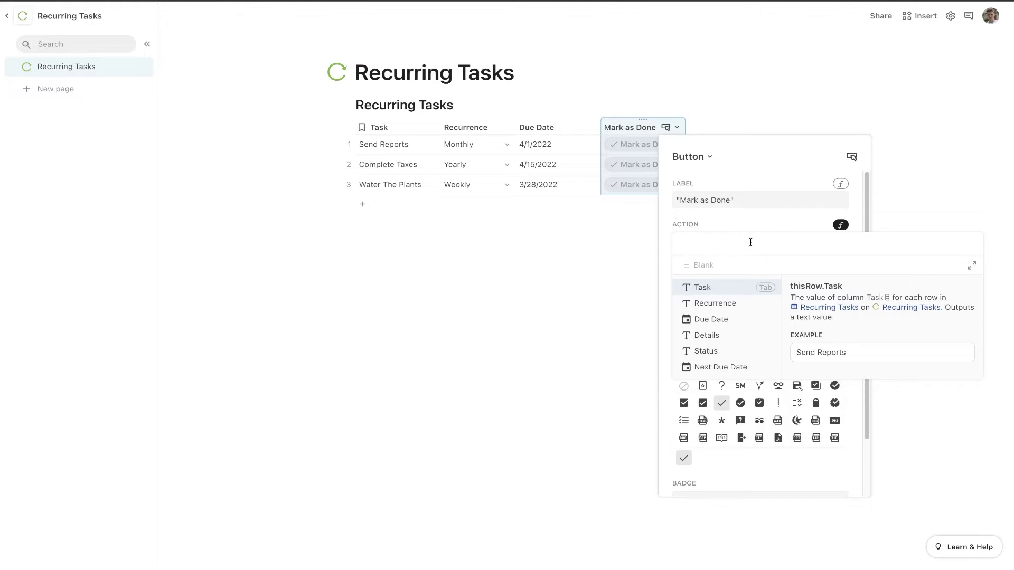
{"action": "type", "text": "RunAc"}
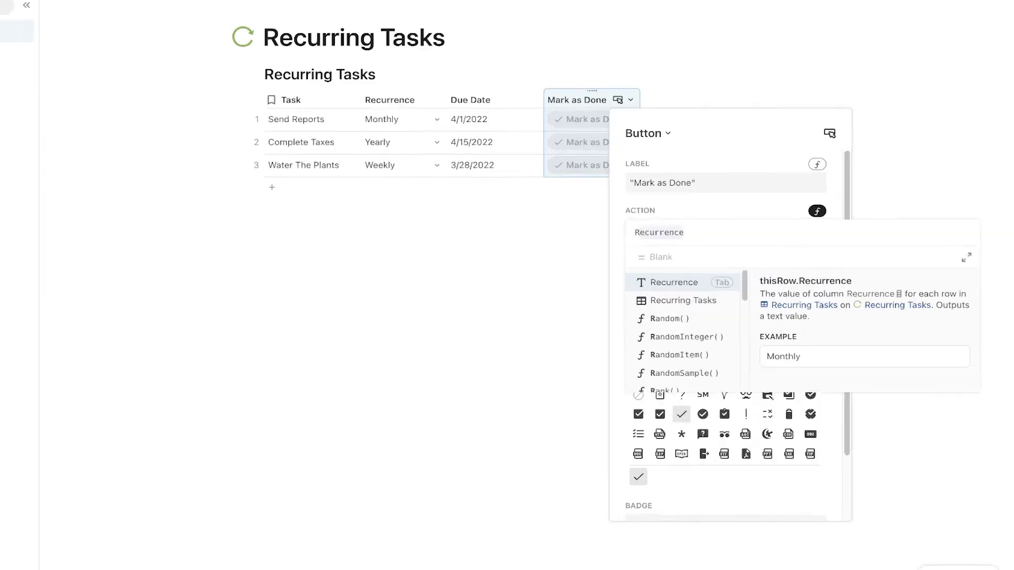
{"action": "type", "text": "tions("}
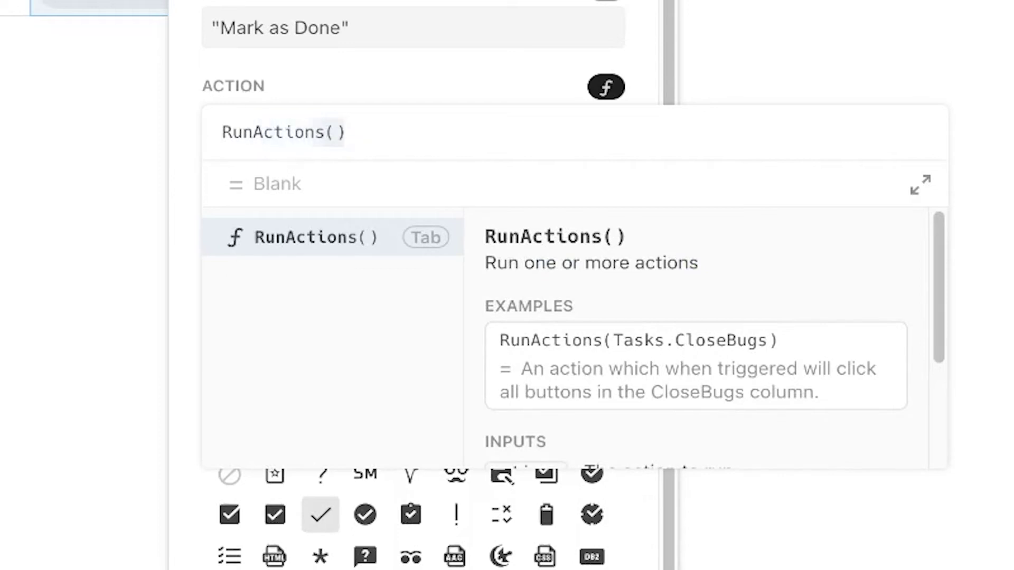
{"action": "left_click", "coordinate": [350, 237]}
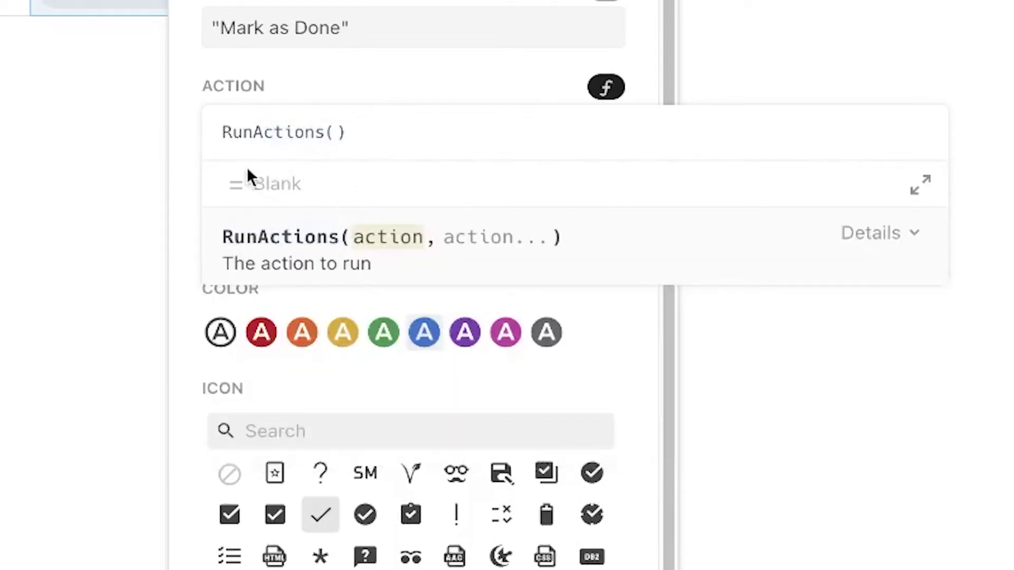
Nest an AddRow action inside RunActions with the Recurring Tasks table as its target.
{"action": "type", "text": "AddRow("}
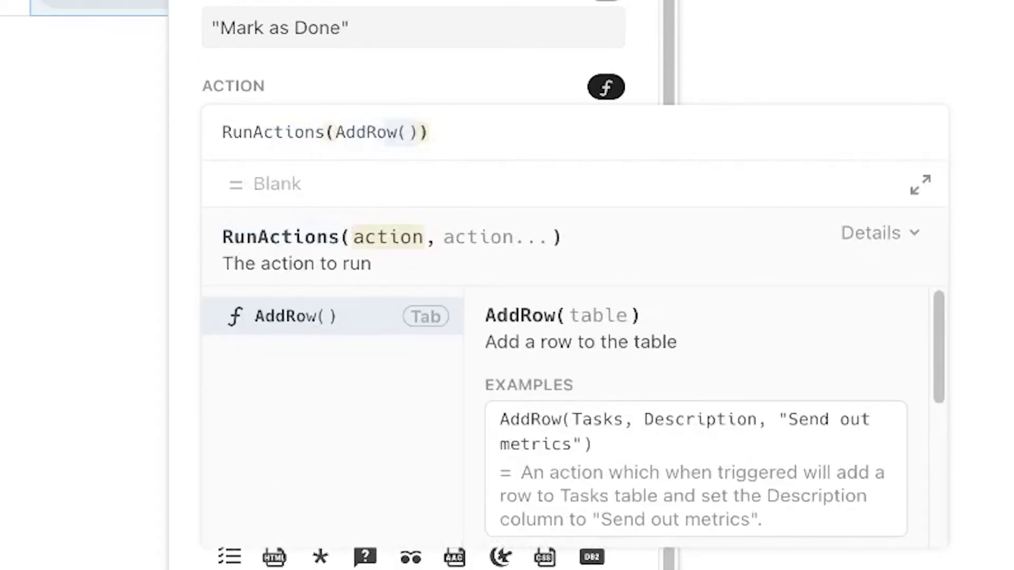
{"action": "key", "text": "Tab"}
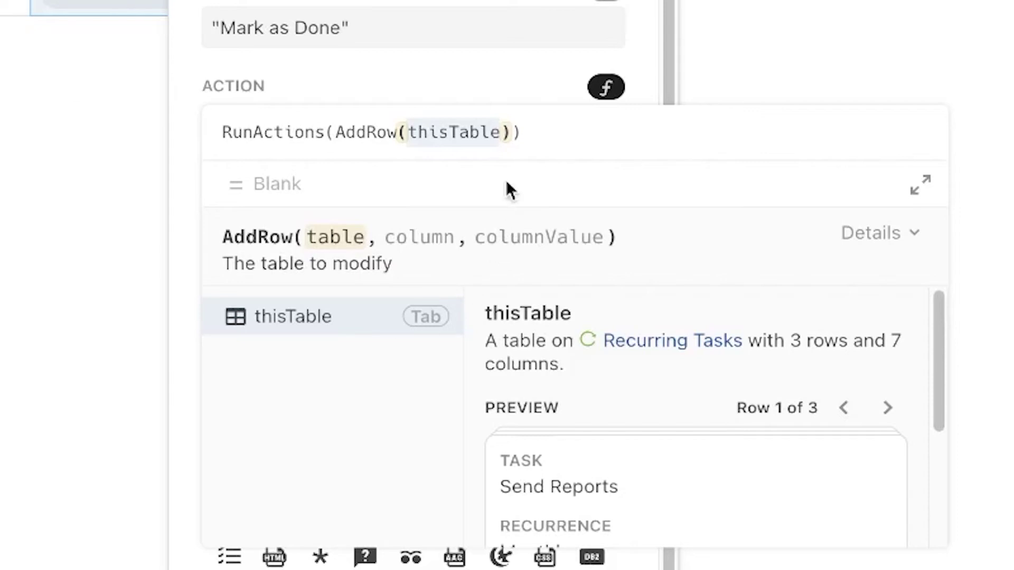
{"action": "type", "text": "Recurring Tasks"}
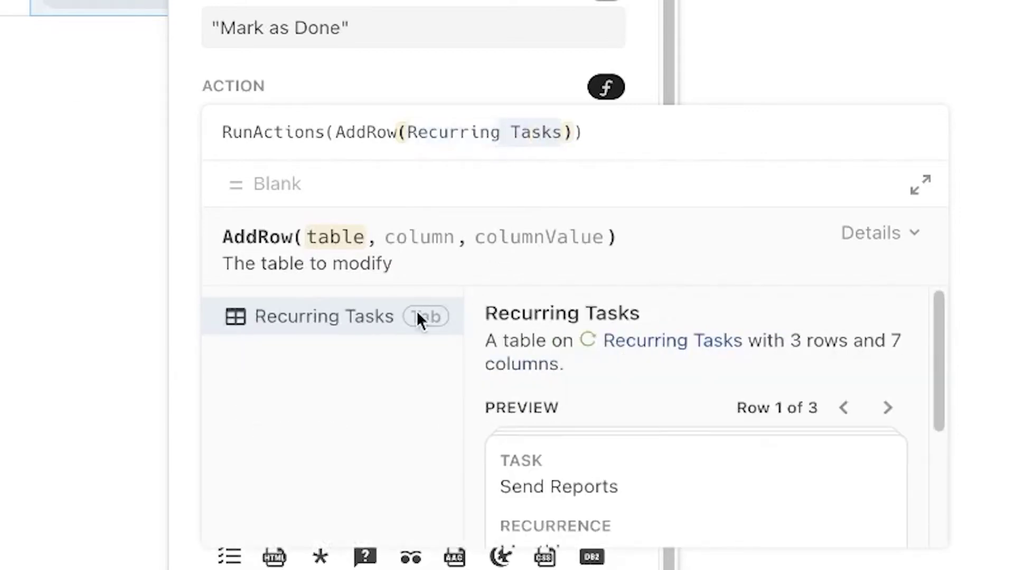
{"action": "left_click", "coordinate": [417, 316]}
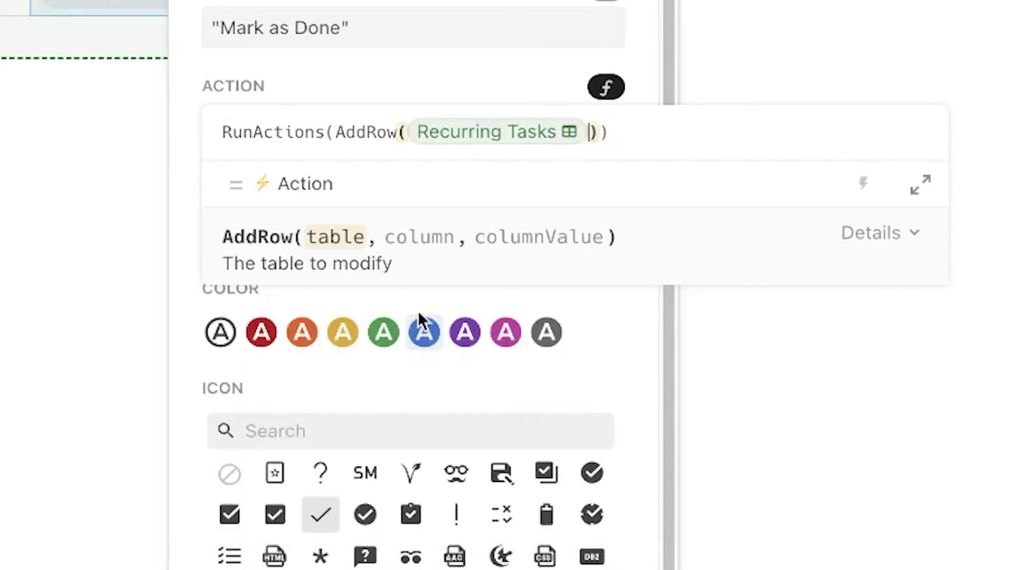
Make the AddRow action fill the Task column of the new row with thisRow.Task.
{"action": "type", "text": ","}
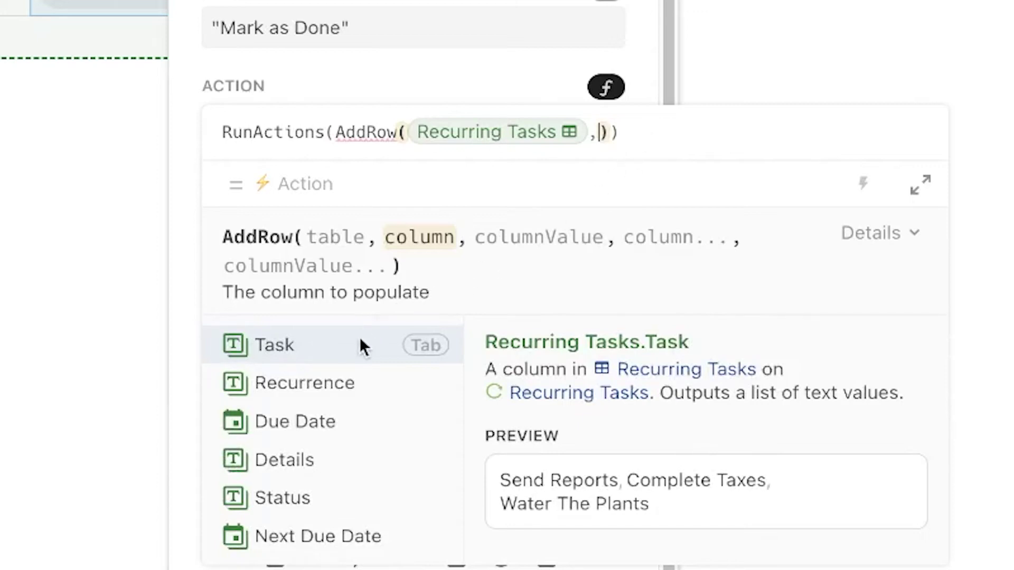
{"action": "left_click", "coordinate": [299, 350]}
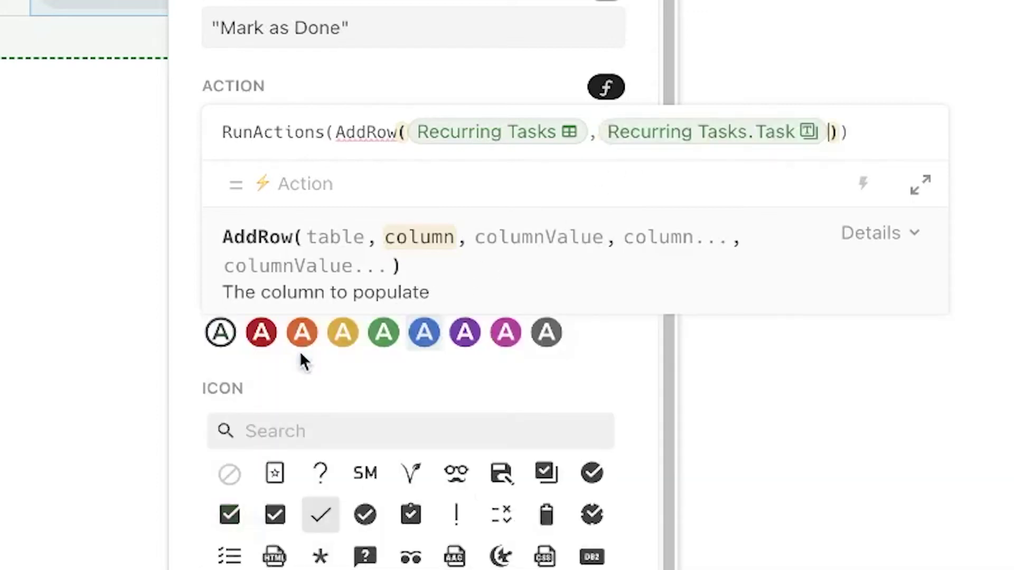
{"action": "type", "text": ",Task"}
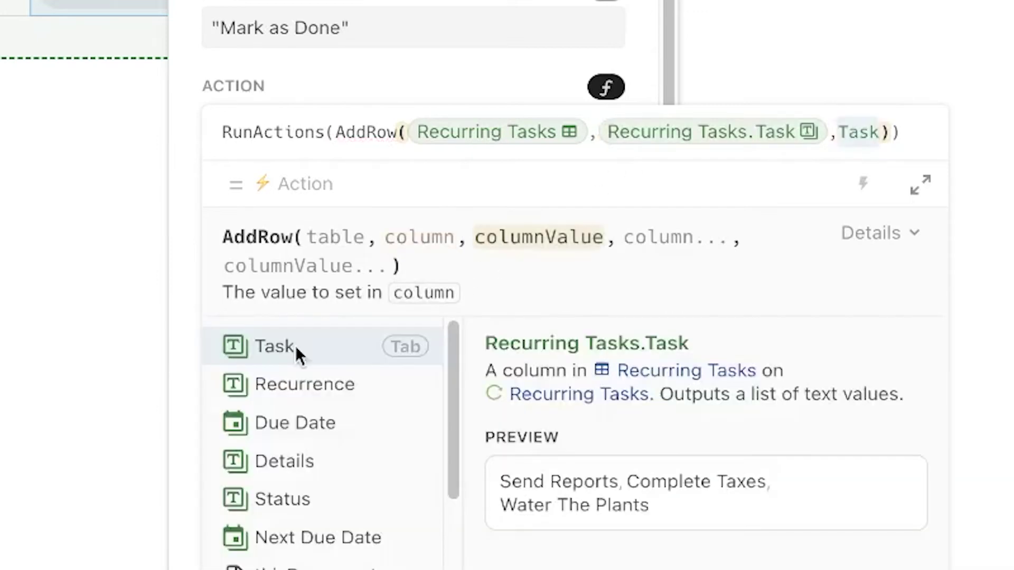
{"action": "type", "text": "thisrow."}
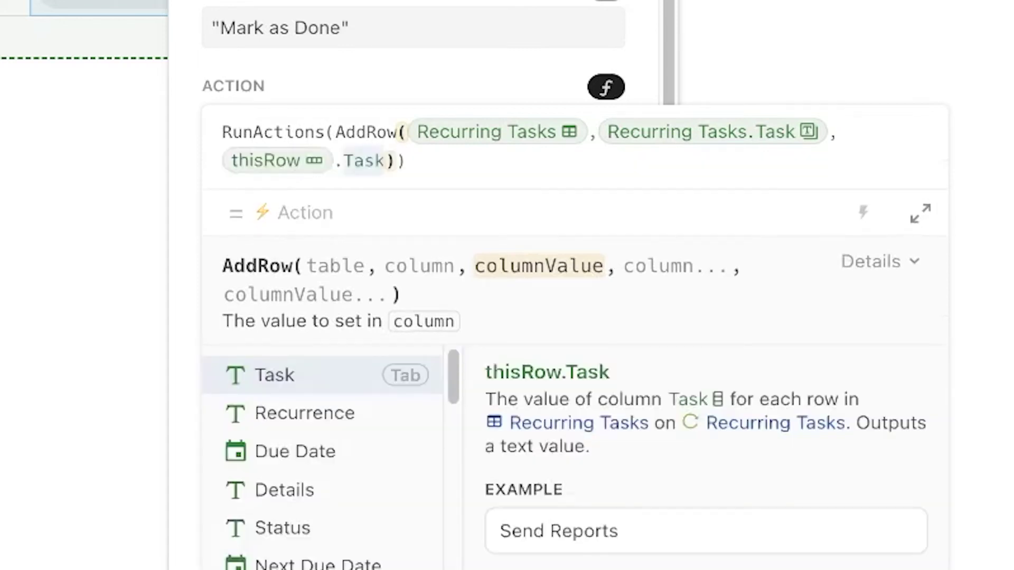
{"action": "type", "text": "task,"}
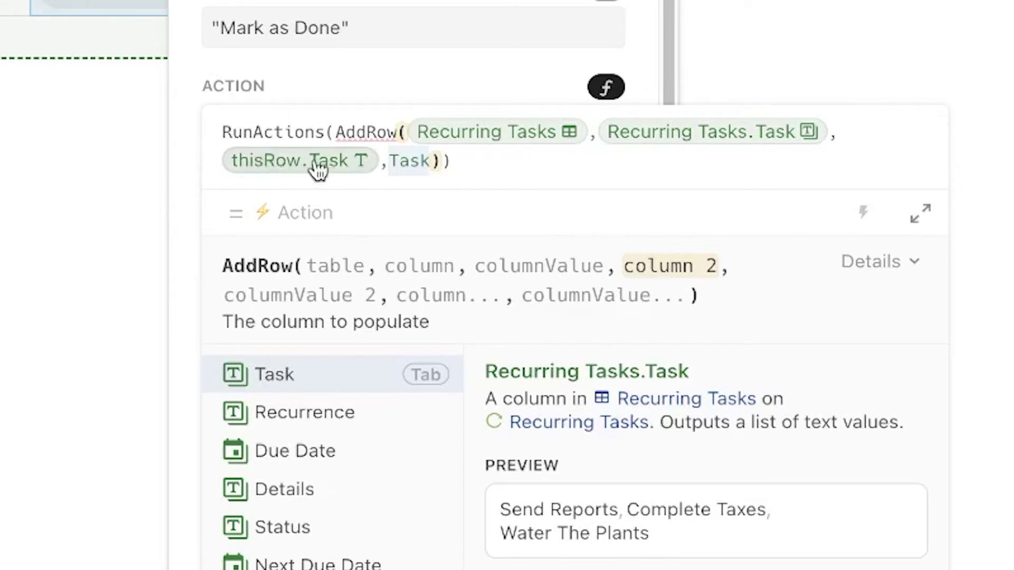
Make the AddRow action fill the Recurrence column of the new row with thisRow.Recurrence.
{"action": "key", "text": "BackSpace"}
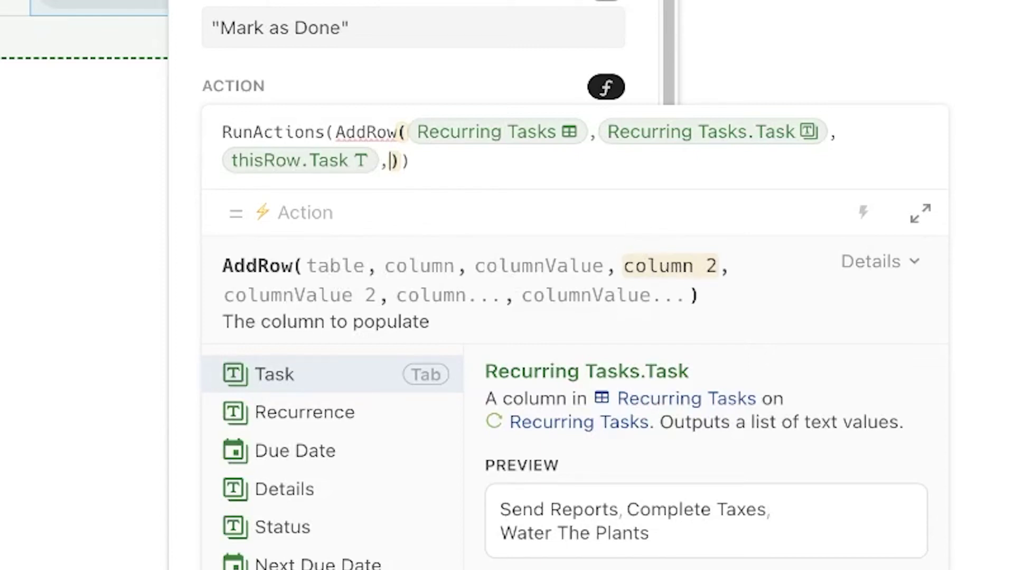
{"action": "left_click", "coordinate": [362, 412]}
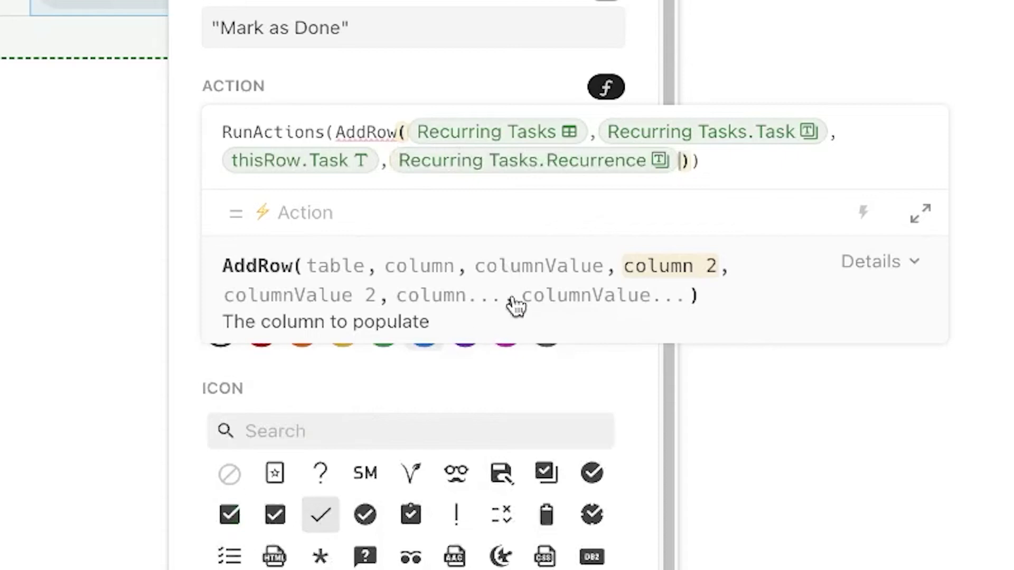
{"action": "type", "text": ","}
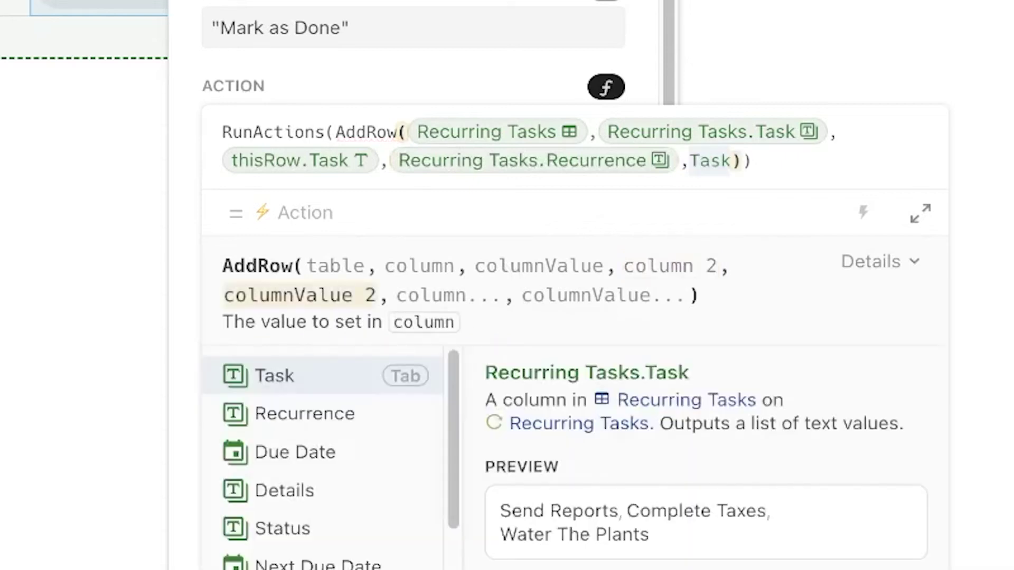
{"action": "type", "text": "thisrow"}
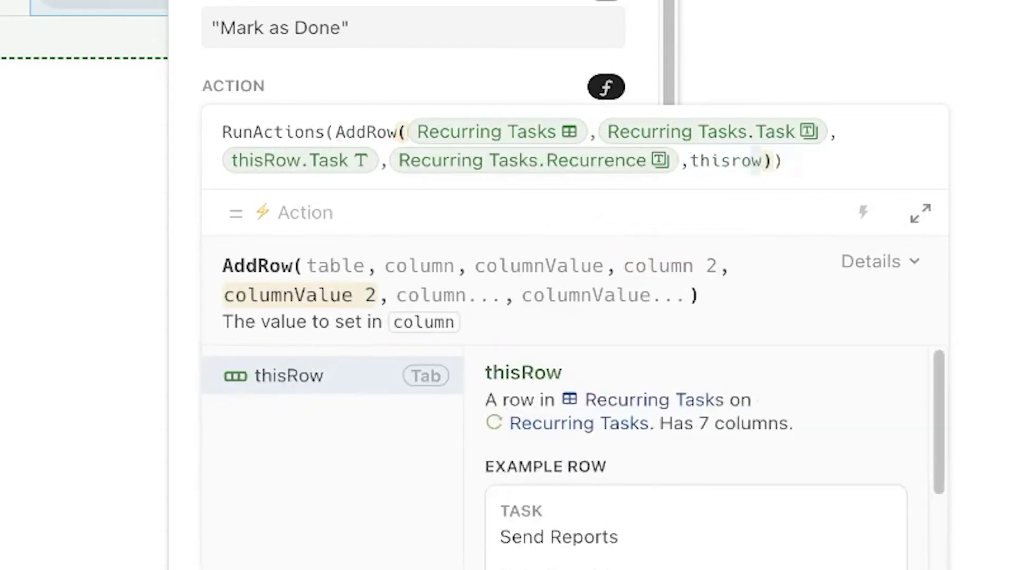
{"action": "type", "text": ".recc"}
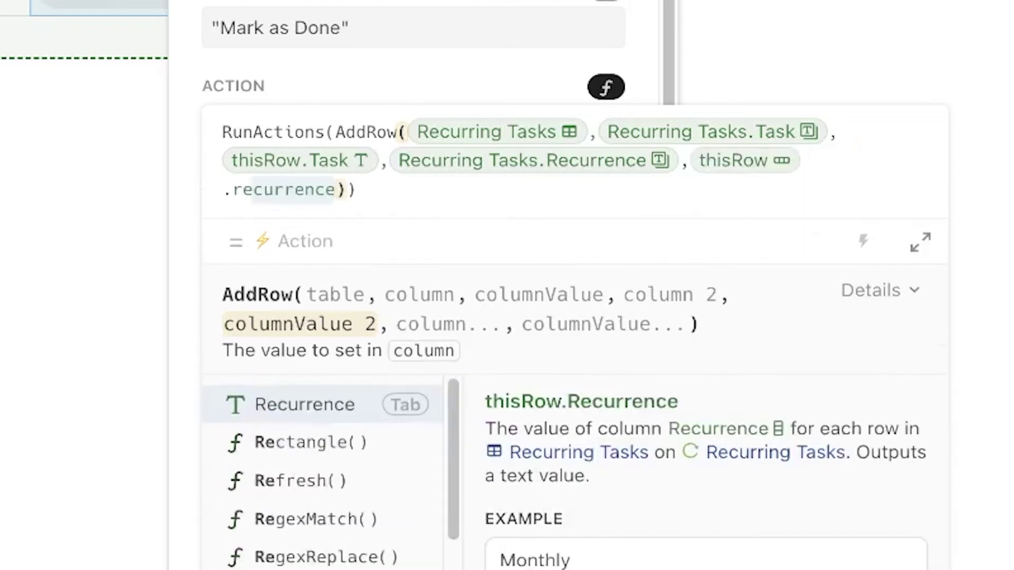
{"action": "type", "text": "rrence"}
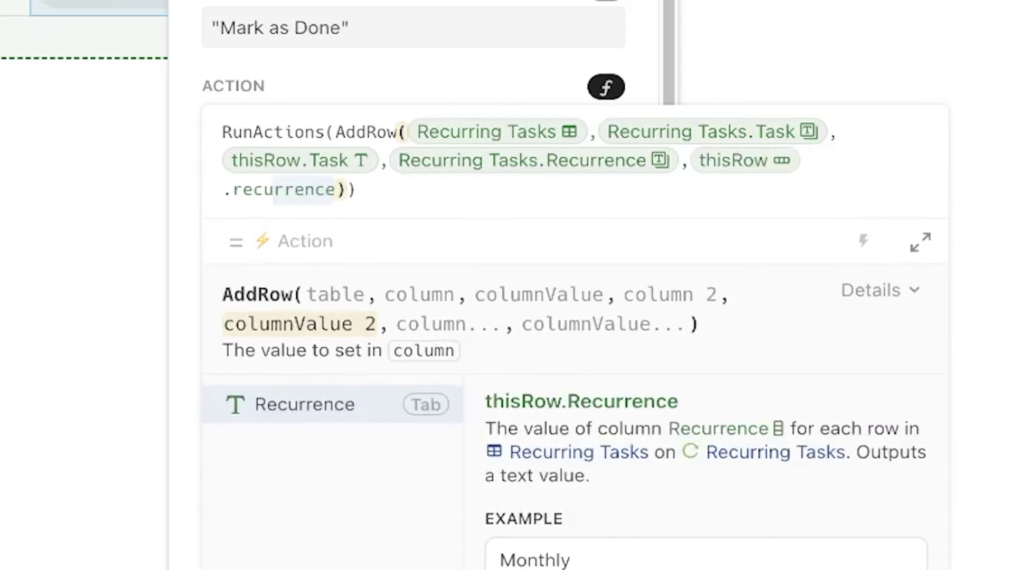
{"action": "left_click", "coordinate": [310, 417]}
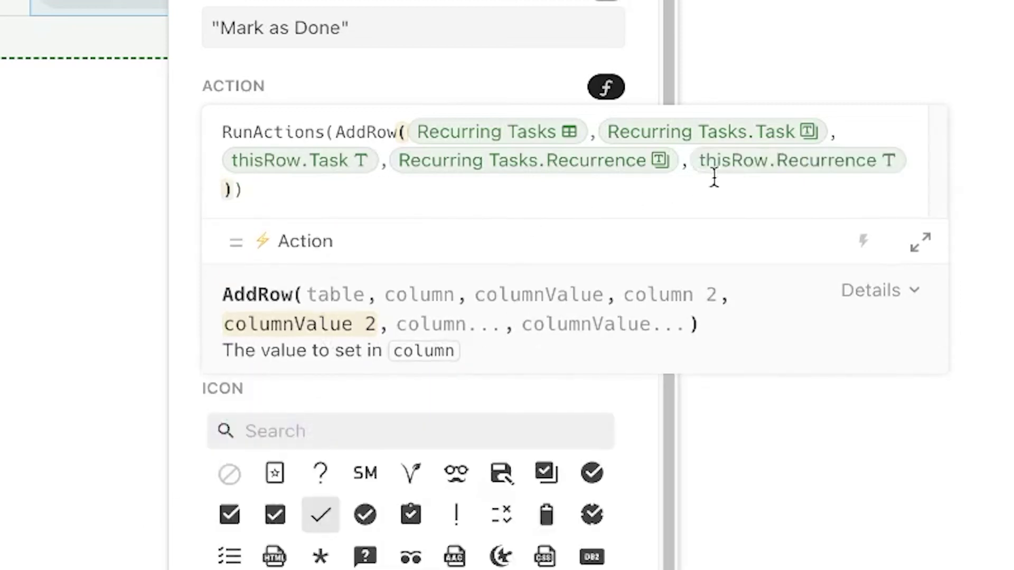
Add the Recurring Tasks table's Due Date column as the third column the AddRow action populates.
{"action": "type", "text": ","}
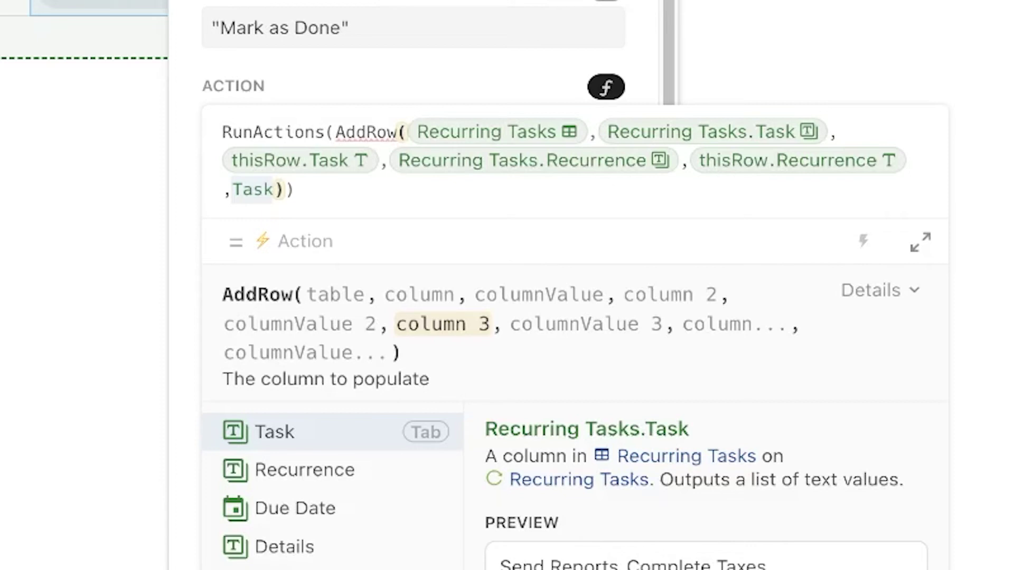
{"action": "type", "text": "Due Date"}
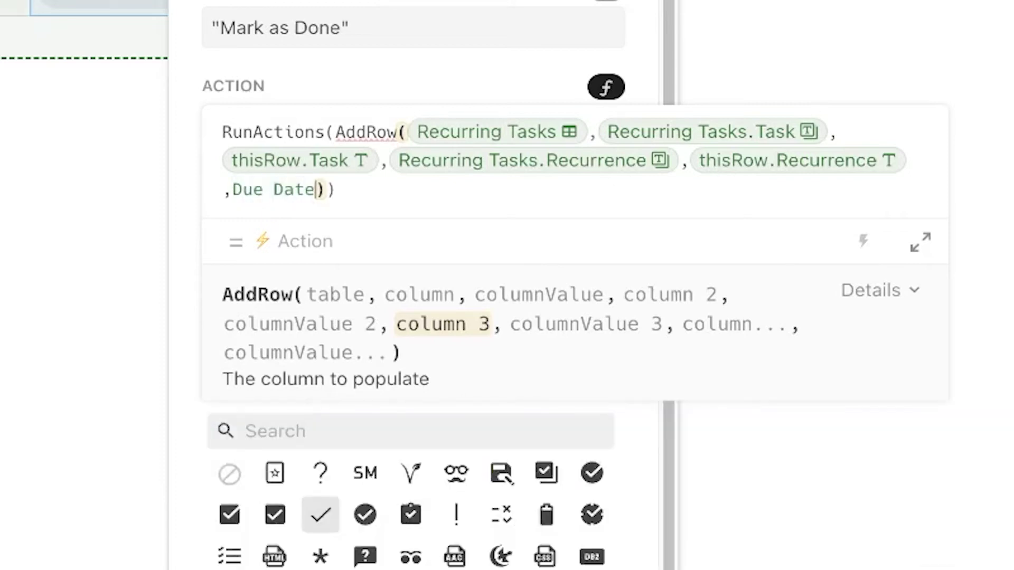
{"action": "key", "text": "BackSpace"}
{"action": "key", "text": "BackSpace"}
{"action": "key", "text": "BackSpace"}
{"action": "key", "text": "BackSpace"}
{"action": "key", "text": "BackSpace"}
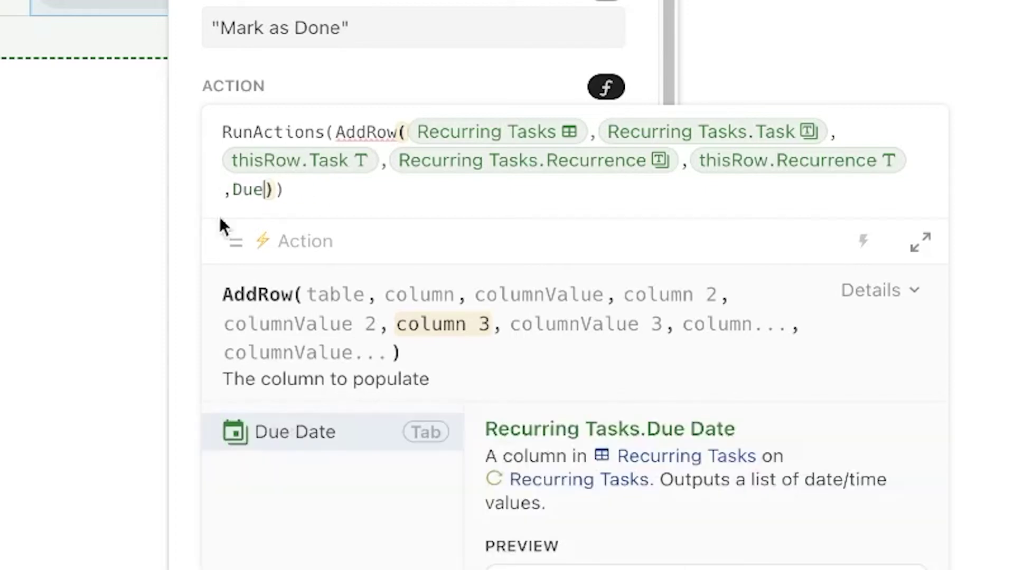
{"action": "left_click", "coordinate": [307, 417]}
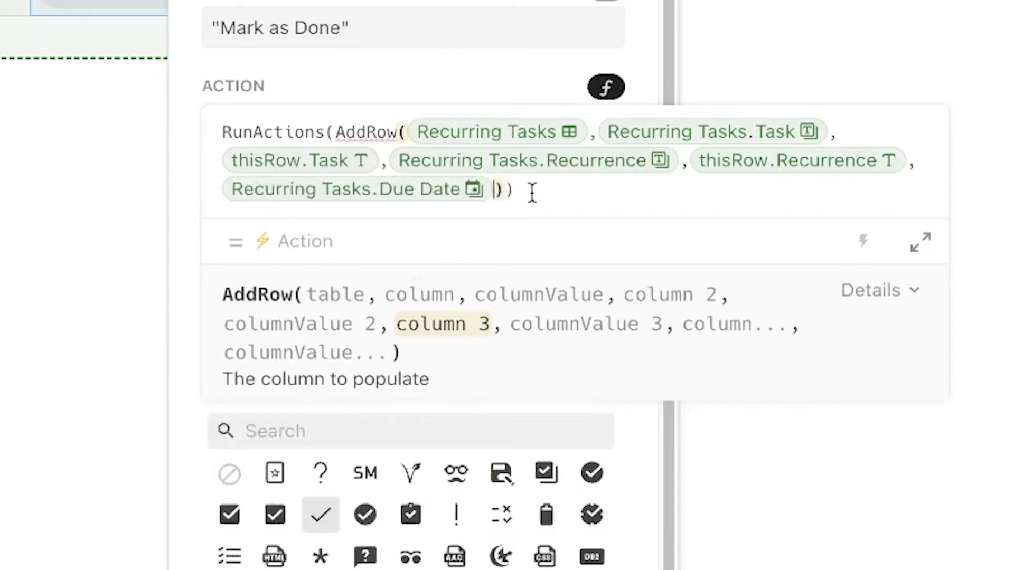
Use thisRow.Next Due Date as the AddRow value for the new row's Due Date column.
{"action": "type", "text": ",Task"}
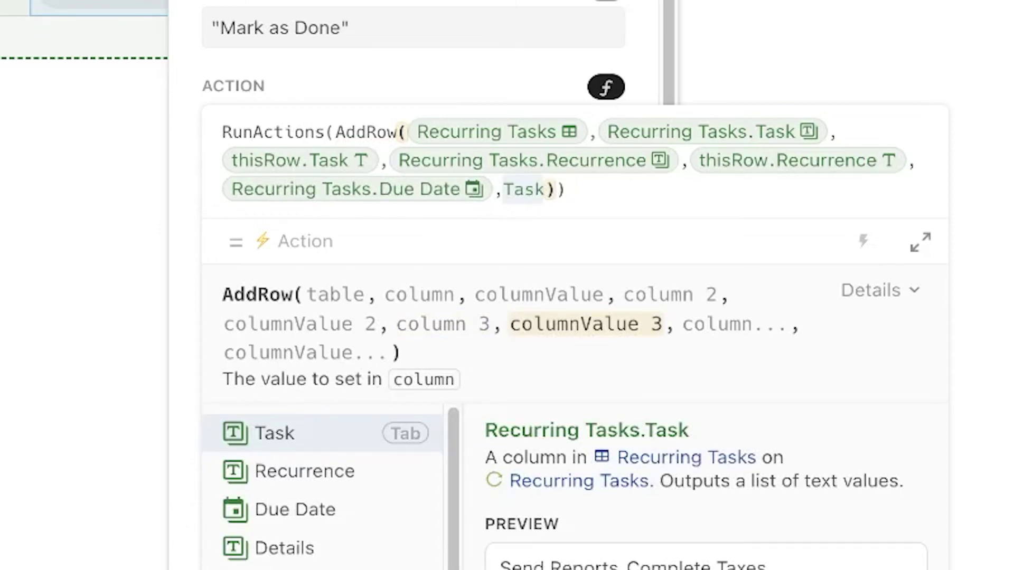
{"action": "key", "text": "BackSpace"}
{"action": "key", "text": "BackSpace"}
{"action": "key", "text": "BackSpace"}
{"action": "key", "text": "BackSpace"}
{"action": "type", "text": "thisrow.Task"}
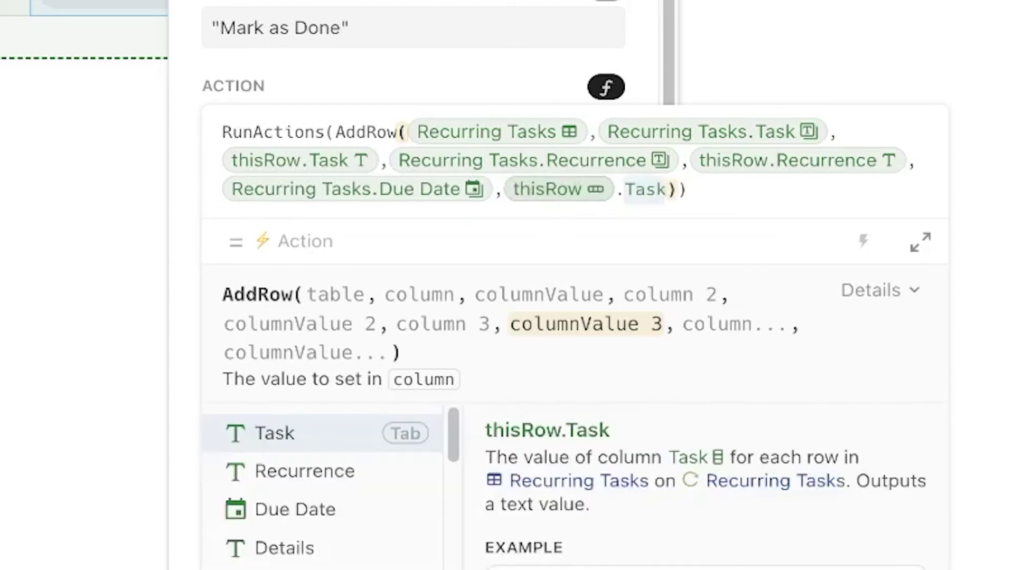
{"action": "key", "text": "BackSpace"}
{"action": "key", "text": "BackSpace"}
{"action": "key", "text": "BackSpace"}
{"action": "key", "text": "BackSpace"}
{"action": "type", "text": "next Due Date"}
{"action": "key", "text": "Tab"}
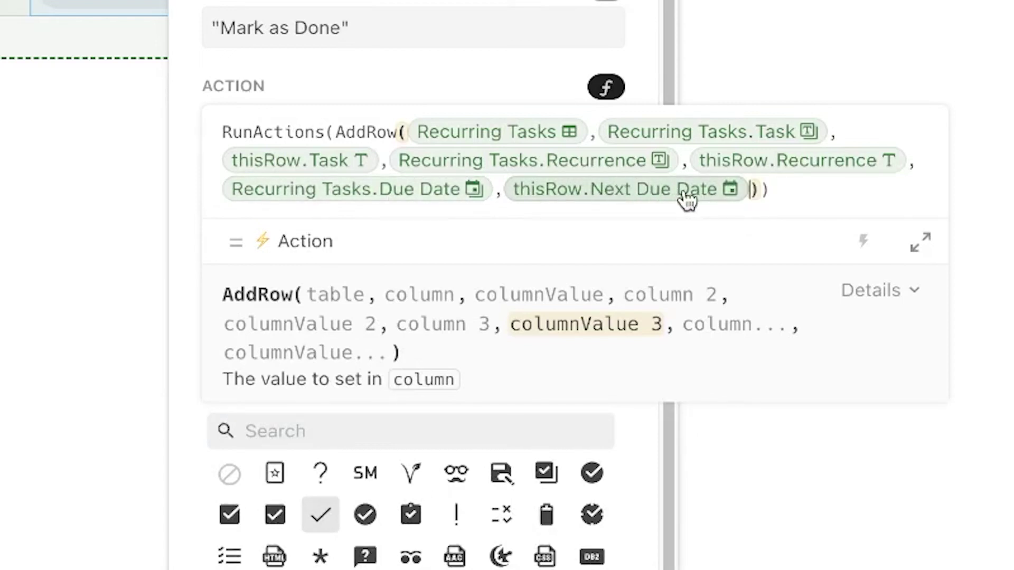
Make the AddRow action fill the Status column of the new row with "Incomplete".
{"action": "type", "text": ",Status"}
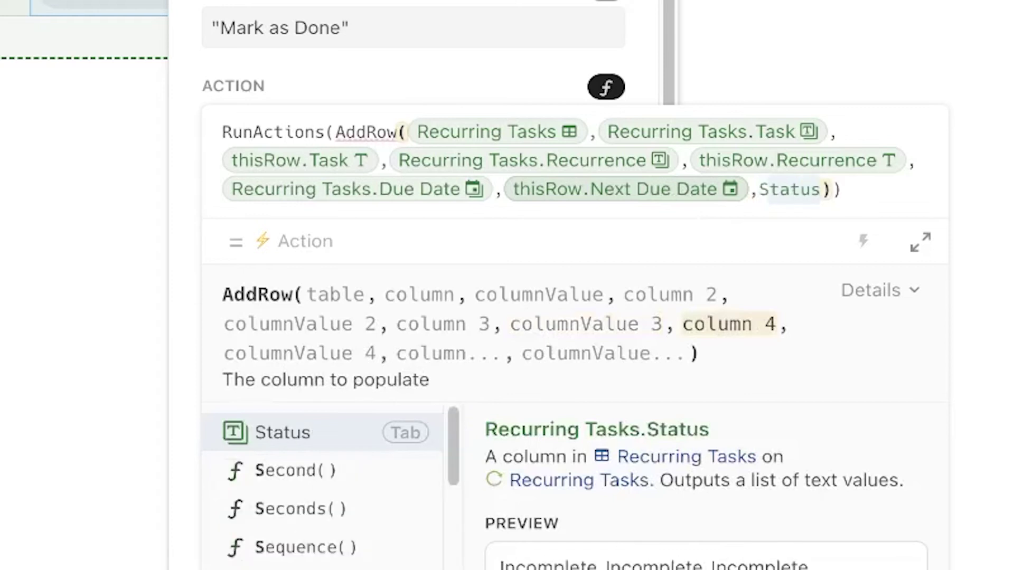
{"action": "key", "text": "Escape"}
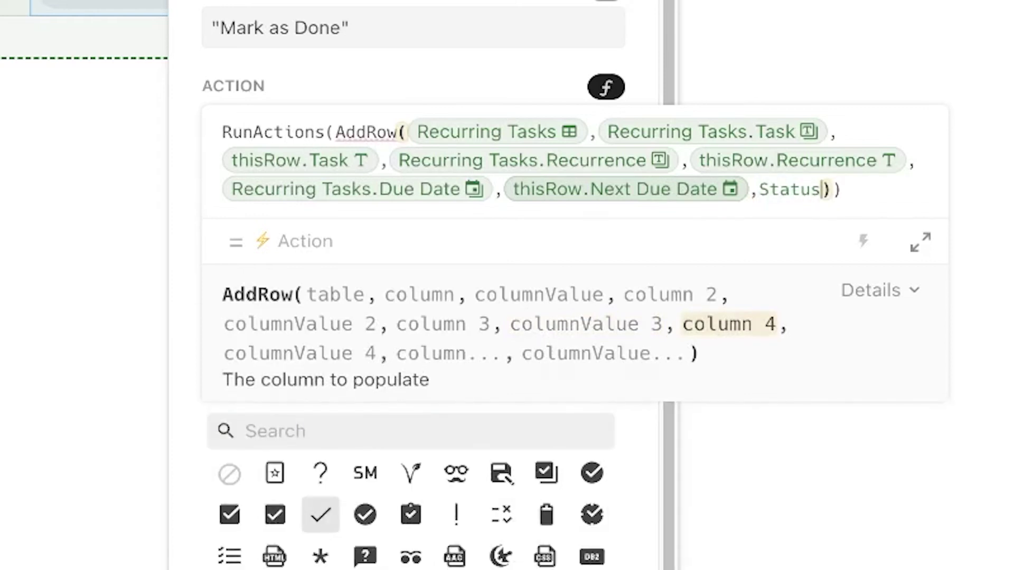
{"action": "key", "text": "BackSpace"}
{"action": "key", "text": "Tab"}
{"action": "type", "text": ","}
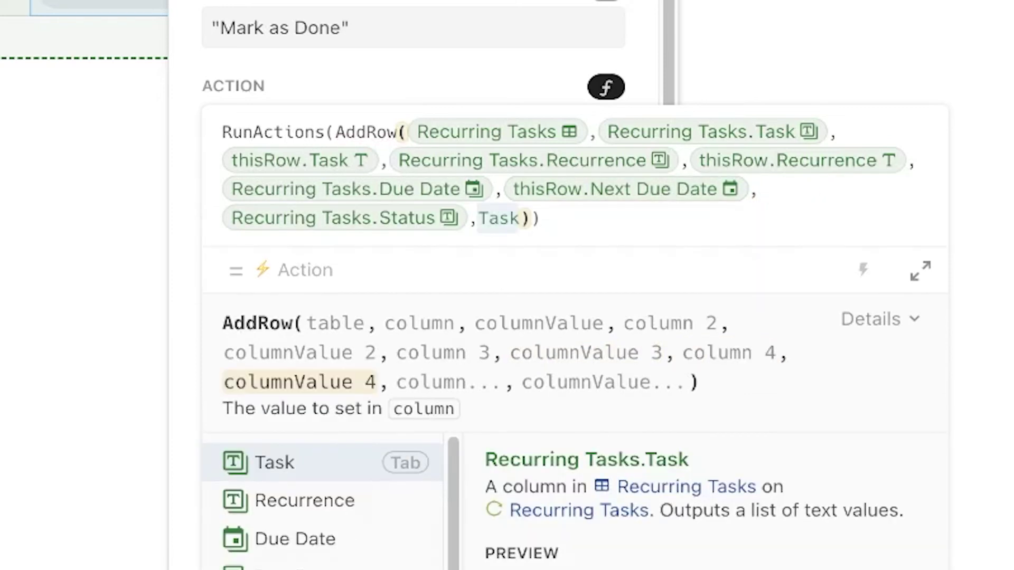
{"action": "type", "text": "\"Inco"}
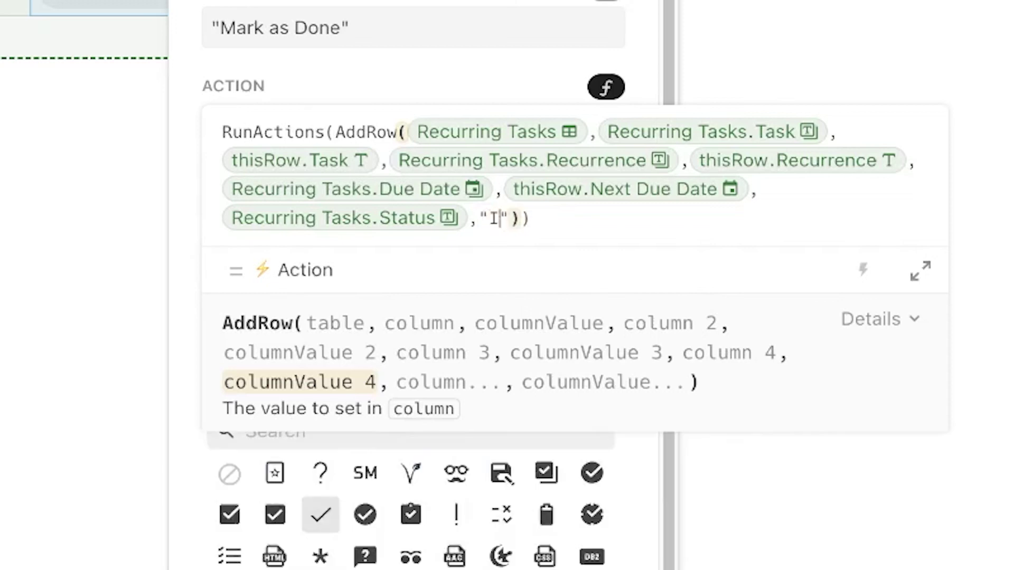
{"action": "type", "text": "mplete"}
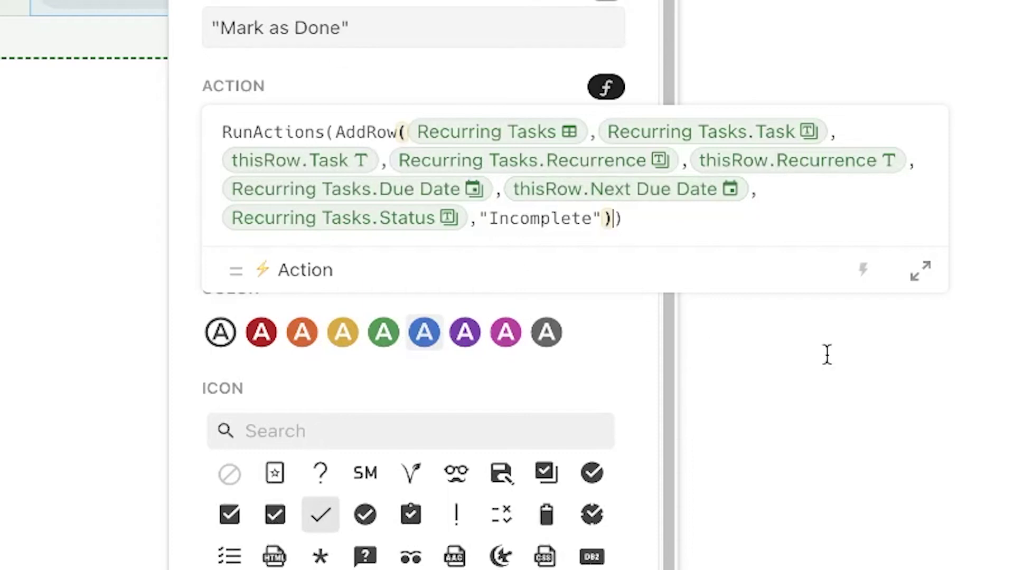
Add a ModifyRows action after AddRow inside RunActions, with thisRow as the row to modify.
{"action": "left_click", "coordinate": [609, 218]}
{"action": "type", "text": ","}
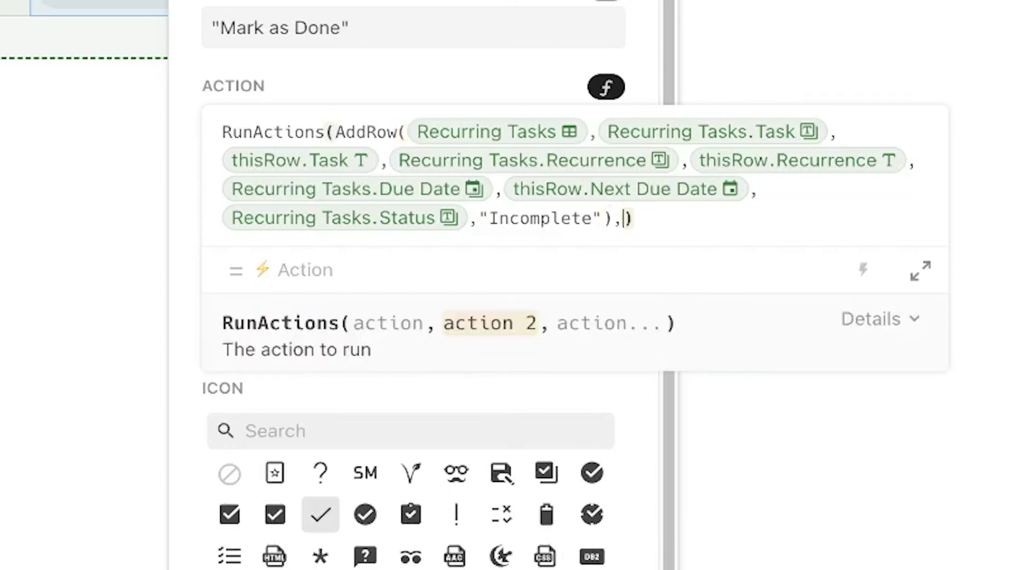
{"action": "type", "text": "ModifyRows("}
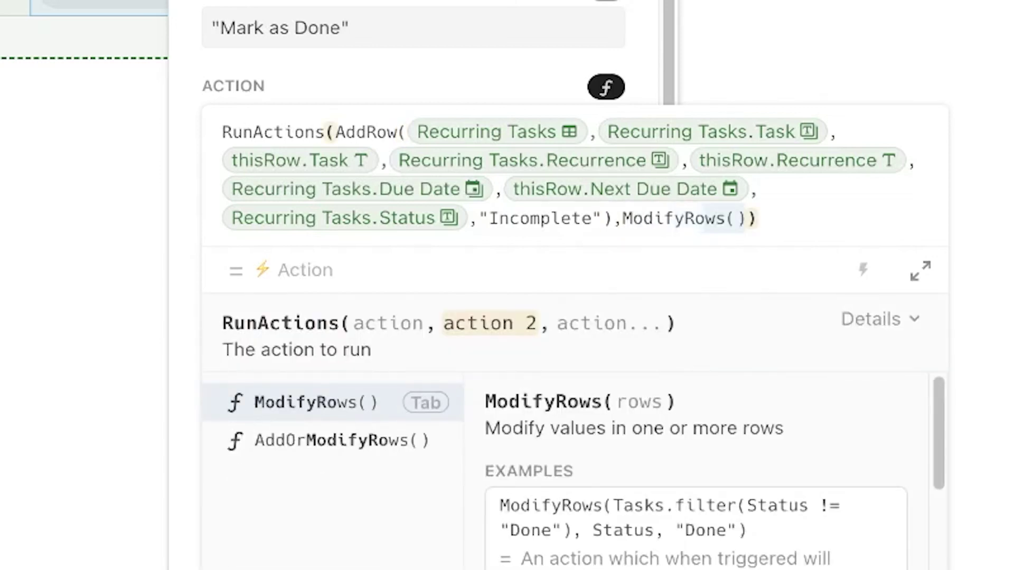
{"action": "key", "text": "Tab"}
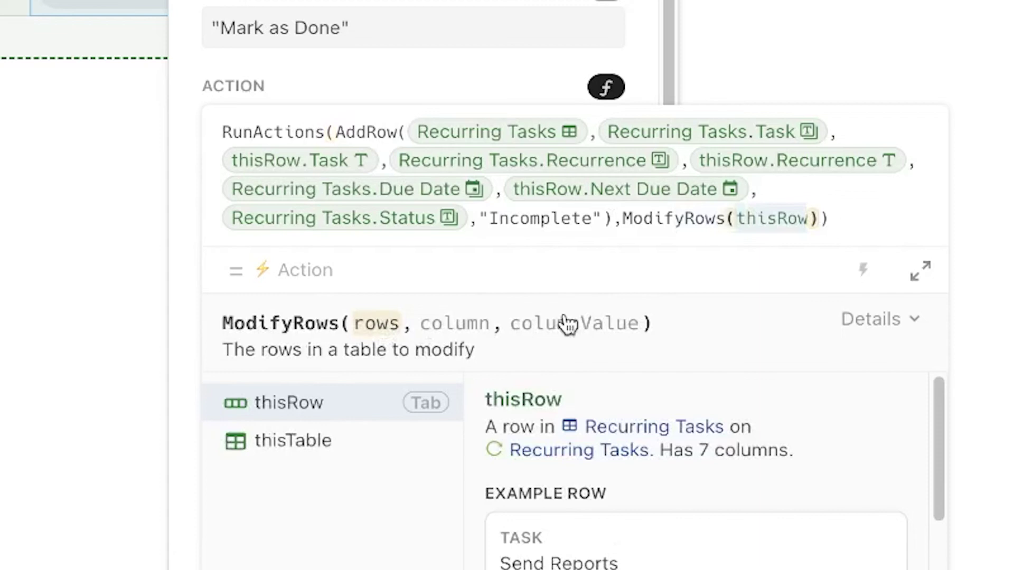
{"action": "type", "text": "thisrow,"}
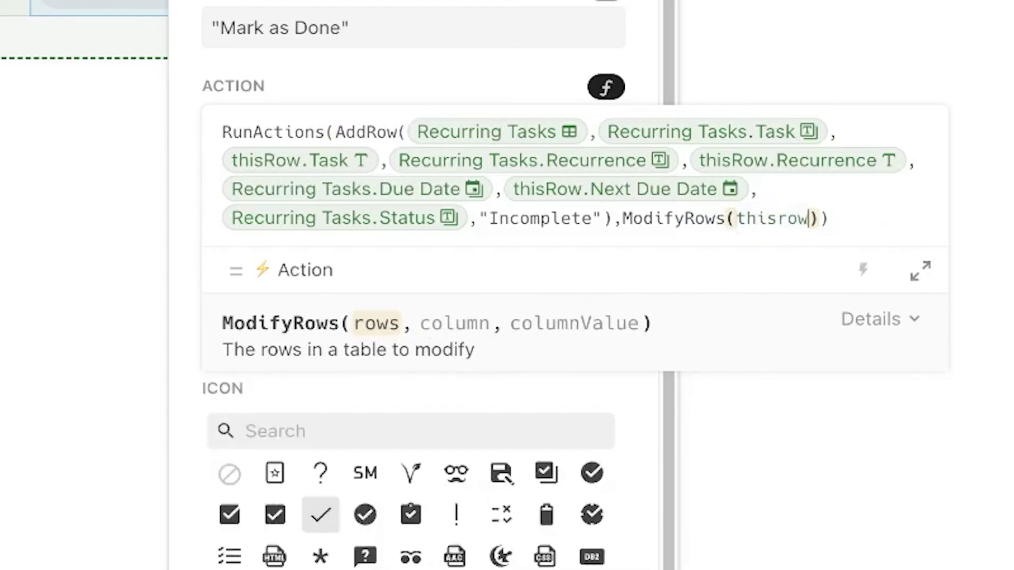
Make ModifyRows set thisRow.Status to "Complete", then save the formula and close the button settings.
{"action": "type", "text": "thi"}
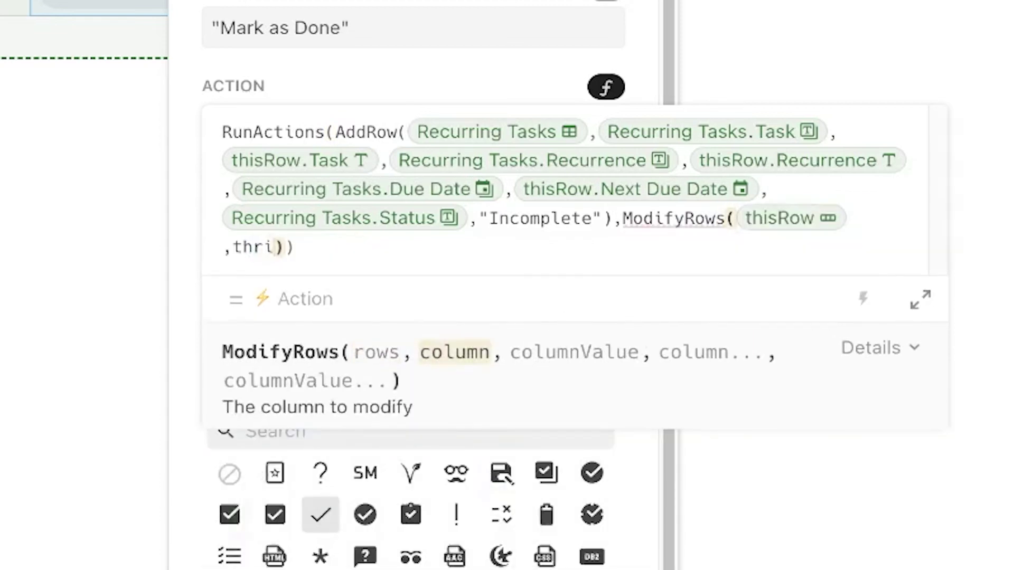
{"action": "type", "text": "srow.status"}
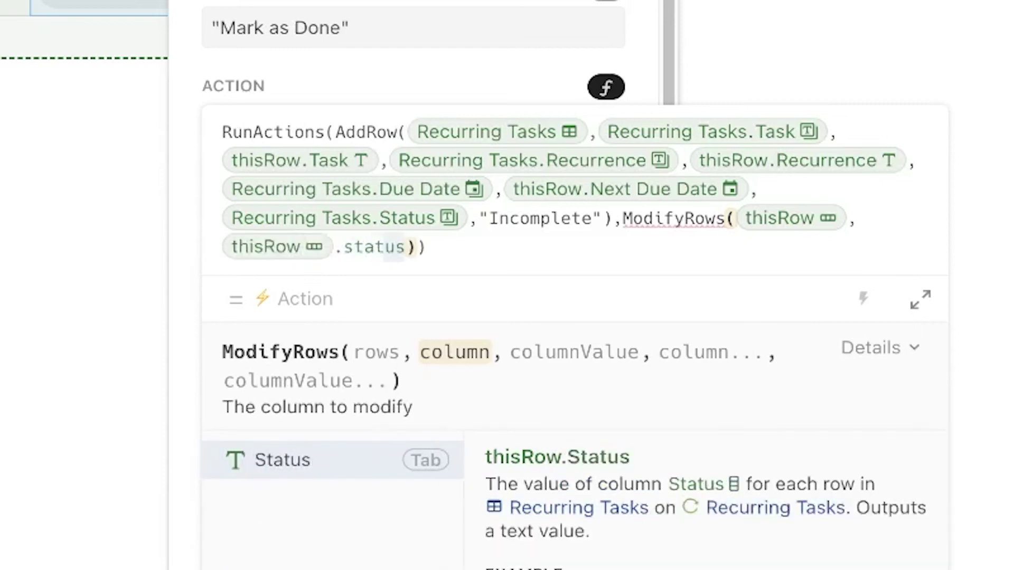
{"action": "type", "text": ",\"C"}
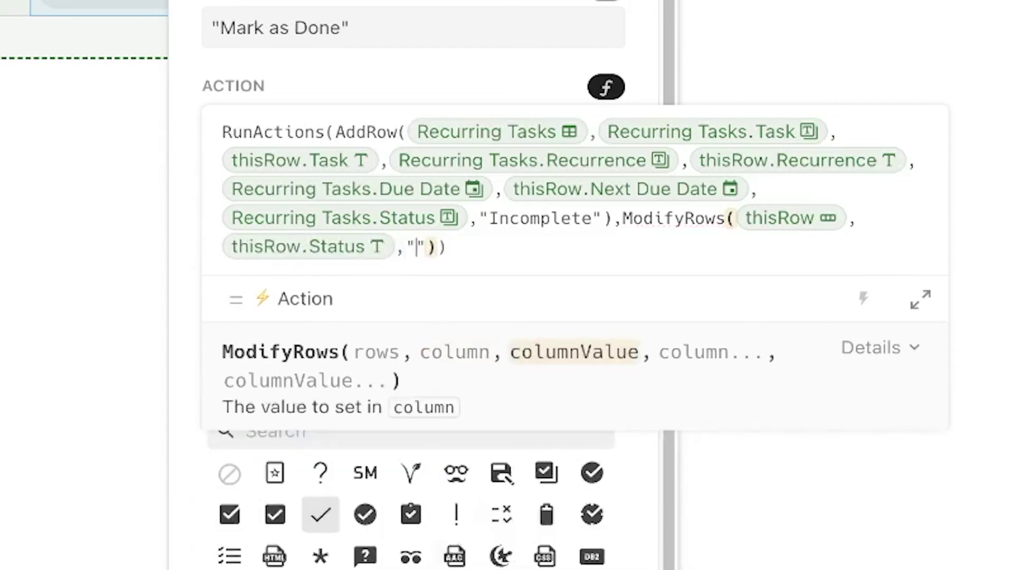
{"action": "type", "text": "omplete"}
{"action": "left_click", "coordinate": [554, 251]}
{"action": "key", "text": "Return"}
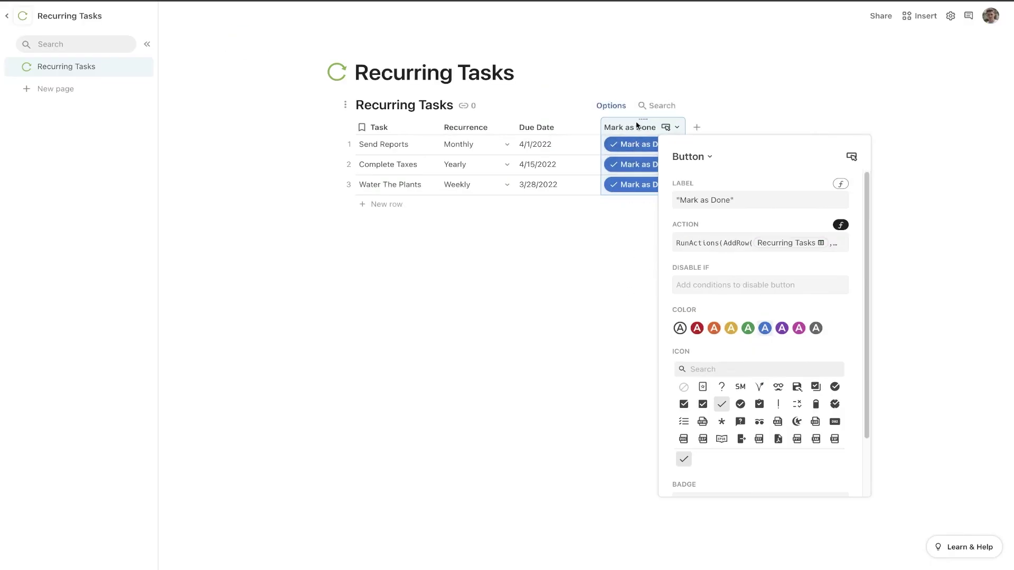
{"action": "left_click", "coordinate": [593, 316]}
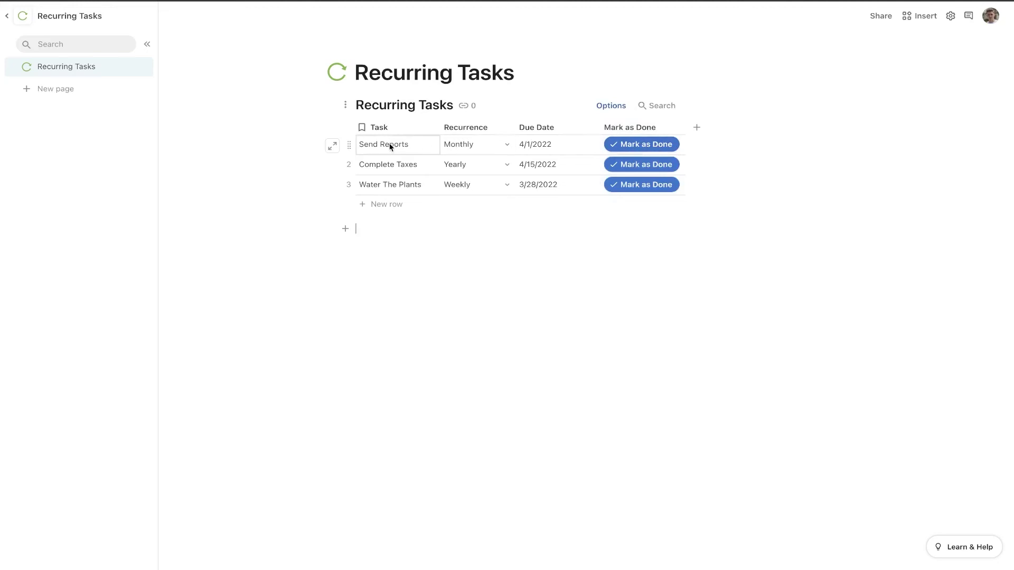
Mark the 4/1/2022 Send Reports task as done and show the hidden Details, Next Due Date and Status columns.
{"action": "left_click", "coordinate": [644, 146]}
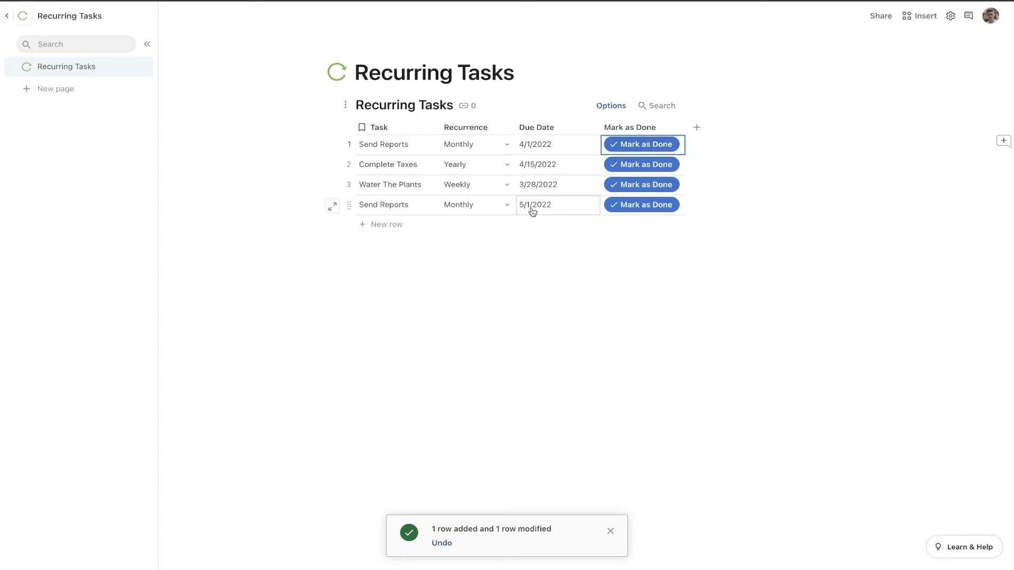
{"action": "left_click", "coordinate": [599, 108]}
{"action": "left_click", "coordinate": [922, 300]}
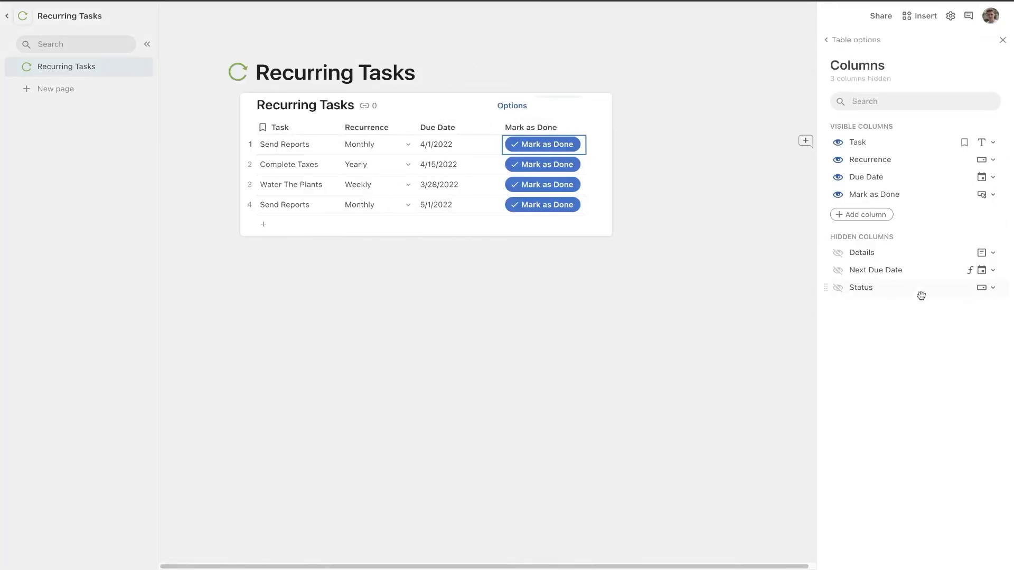
{"action": "left_click", "coordinate": [837, 252]}
{"action": "left_click", "coordinate": [837, 270]}
{"action": "left_click", "coordinate": [837, 287]}
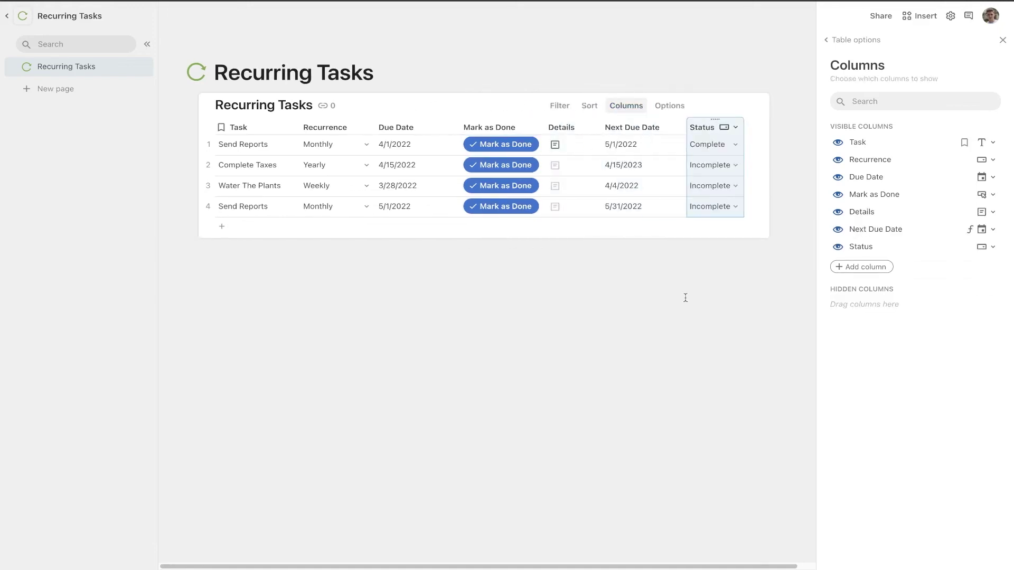
{"action": "left_click", "coordinate": [685, 298]}
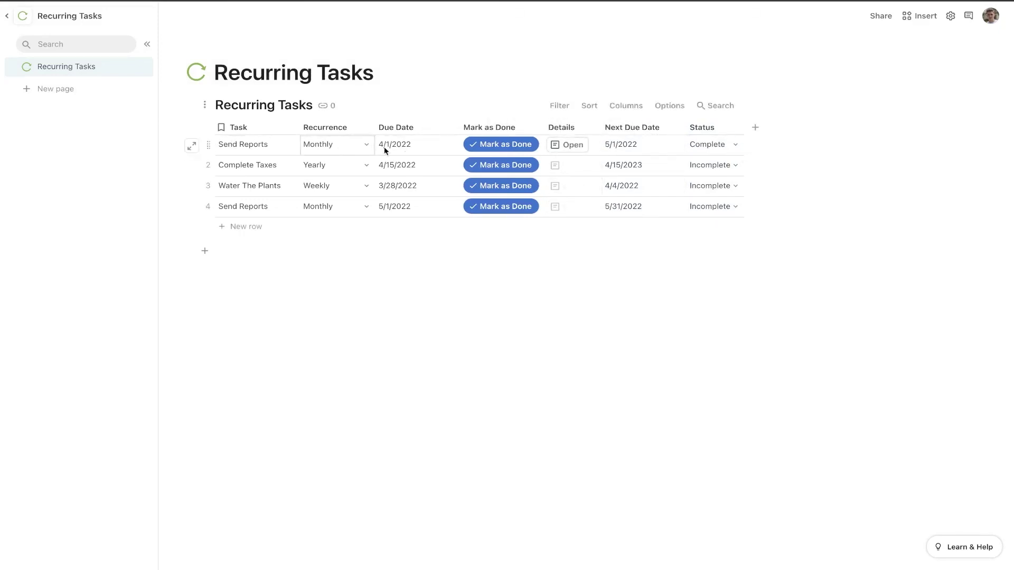
Filter the Recurring Tasks table to Status is any of Incomplete, and mark the Complete Taxes task as done.
{"action": "left_click", "coordinate": [551, 111]}
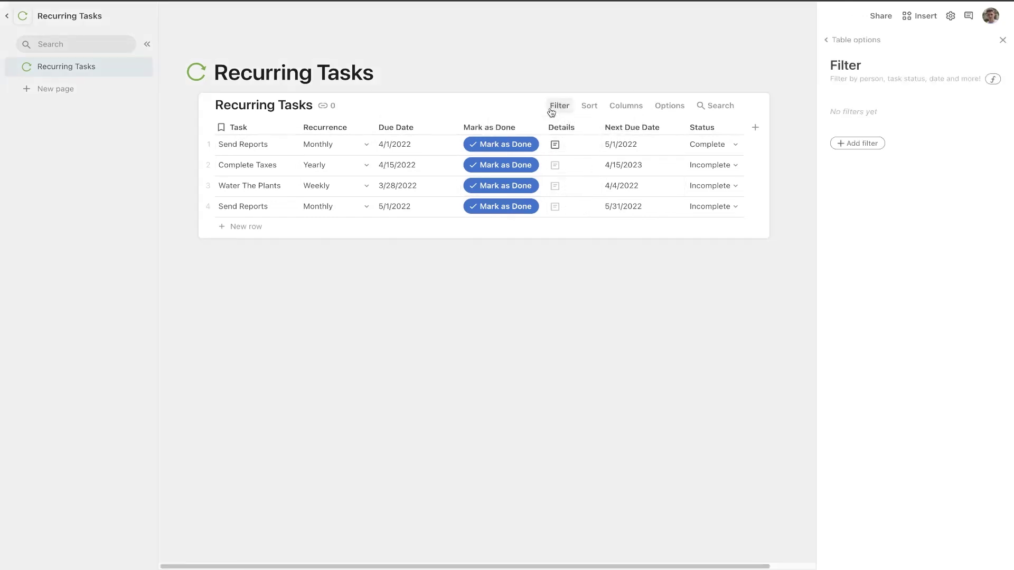
{"action": "left_click", "coordinate": [874, 143]}
{"action": "left_click", "coordinate": [867, 254]}
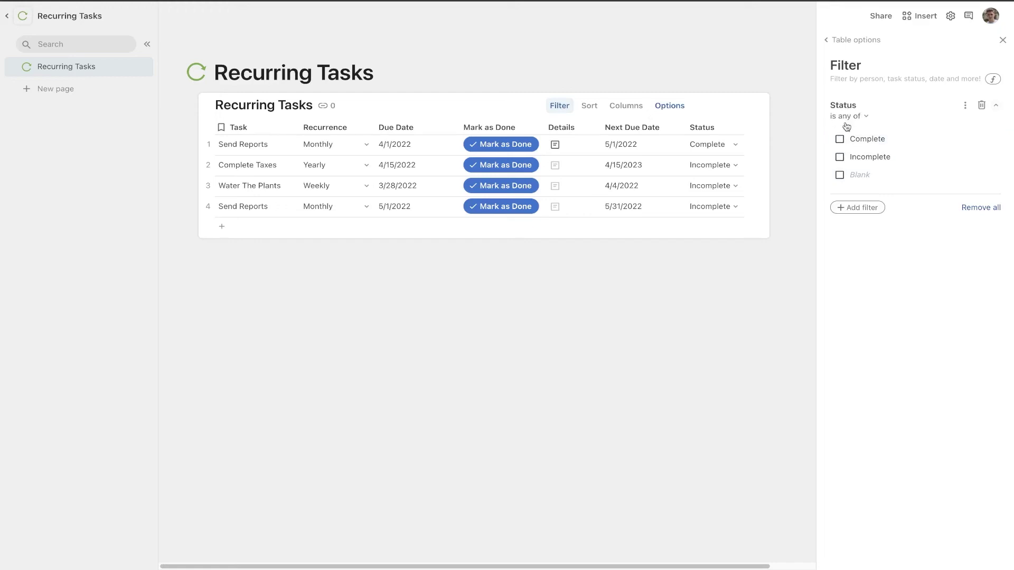
{"action": "left_click", "coordinate": [840, 157]}
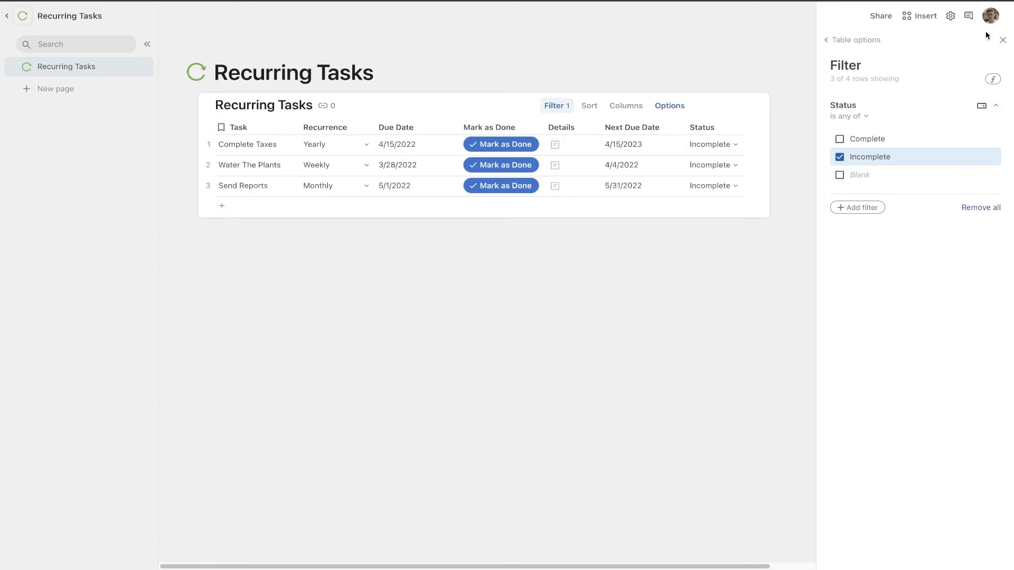
{"action": "left_click", "coordinate": [1002, 40]}
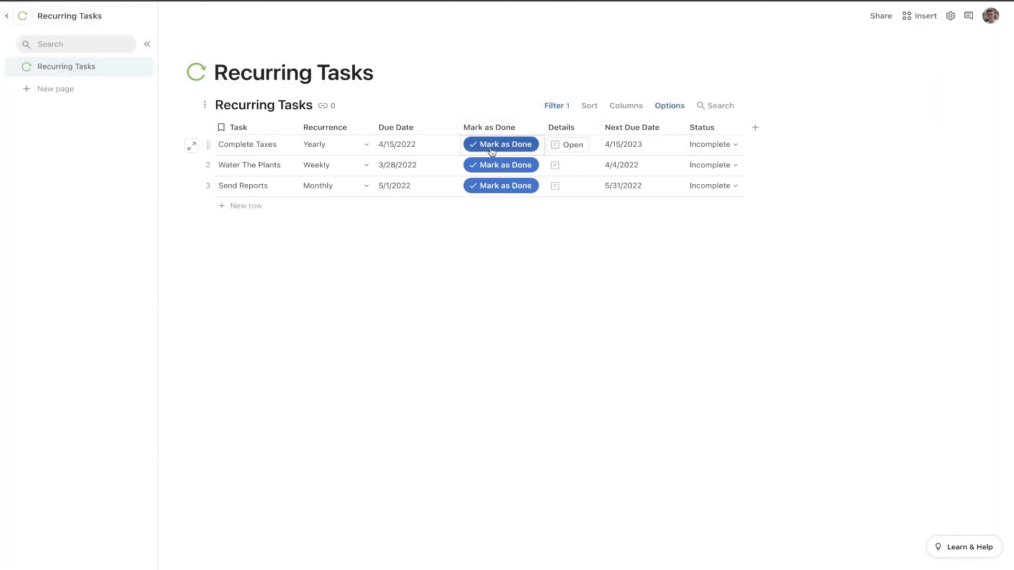
{"action": "left_click", "coordinate": [491, 151]}
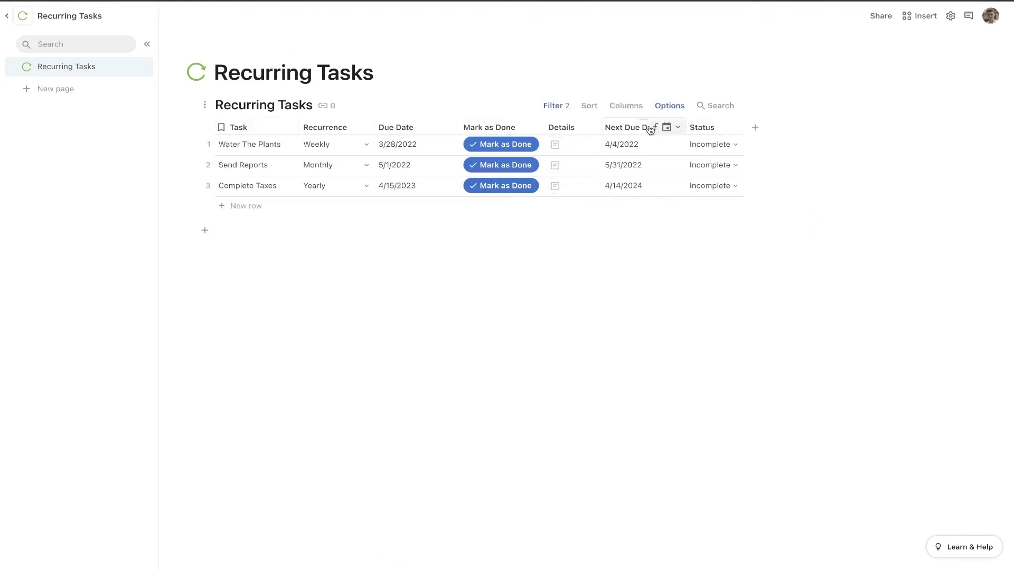
Hide the Next Due Date, Status and Details columns of the Recurring Tasks table.
{"action": "left_click", "coordinate": [677, 127]}
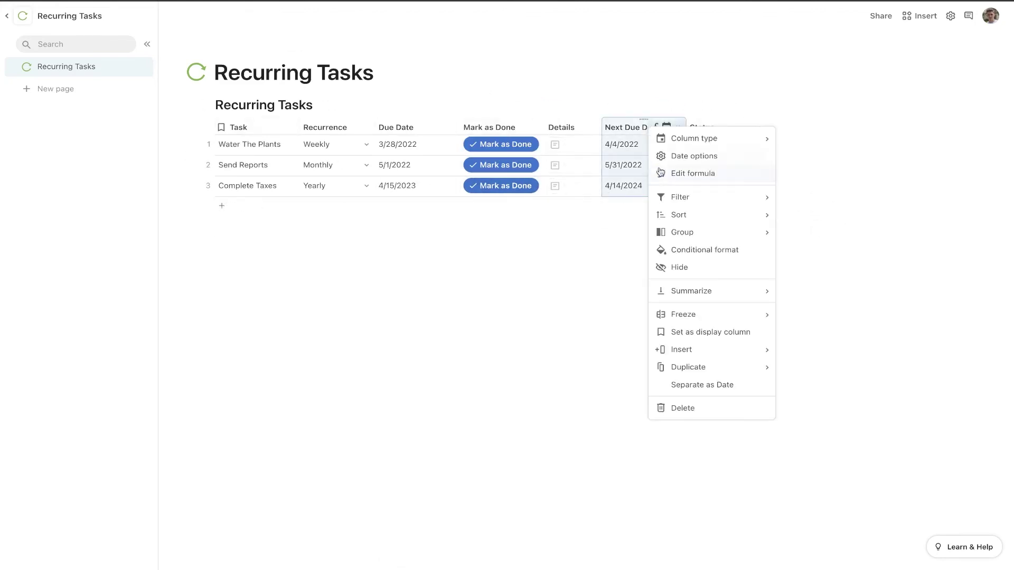
{"action": "left_click", "coordinate": [679, 267]}
{"action": "left_click", "coordinate": [781, 127]}
{"action": "left_click", "coordinate": [781, 230]}
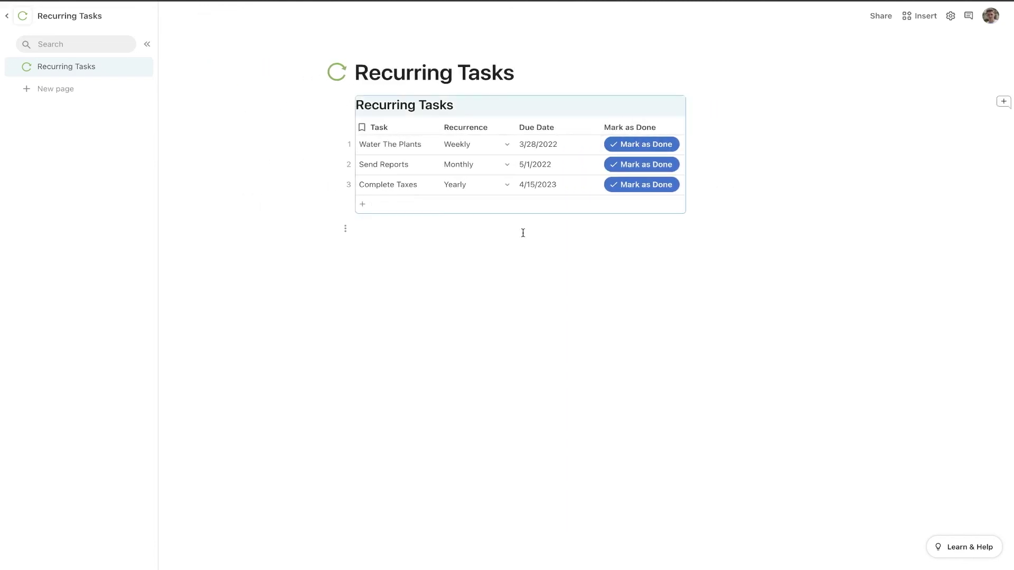
Insert a calendar below the table, connect it to Recurring Tasks, and title it "Calendar of Tasks".
{"action": "left_click", "coordinate": [523, 236]}
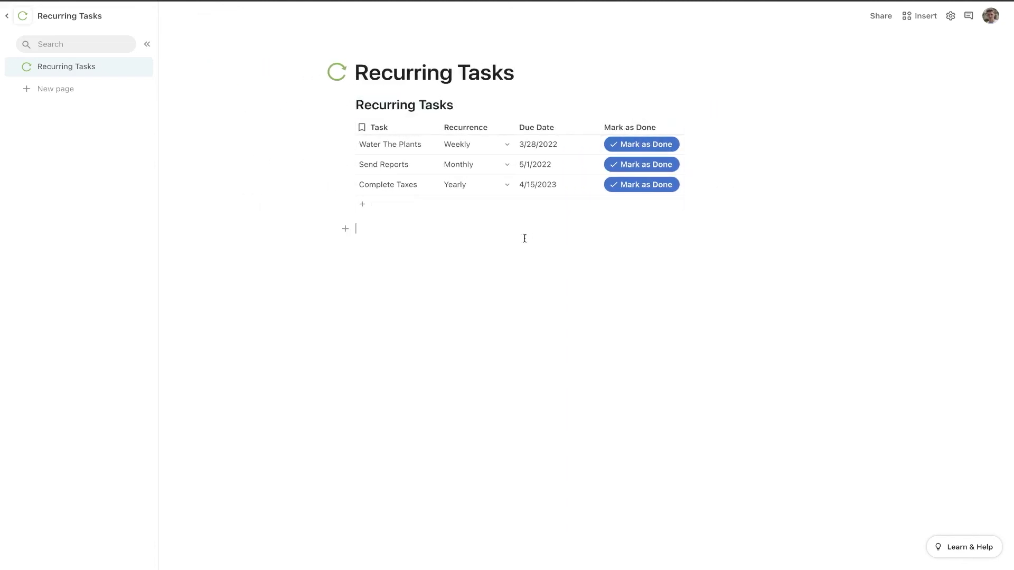
{"action": "type", "text": "/calendar"}
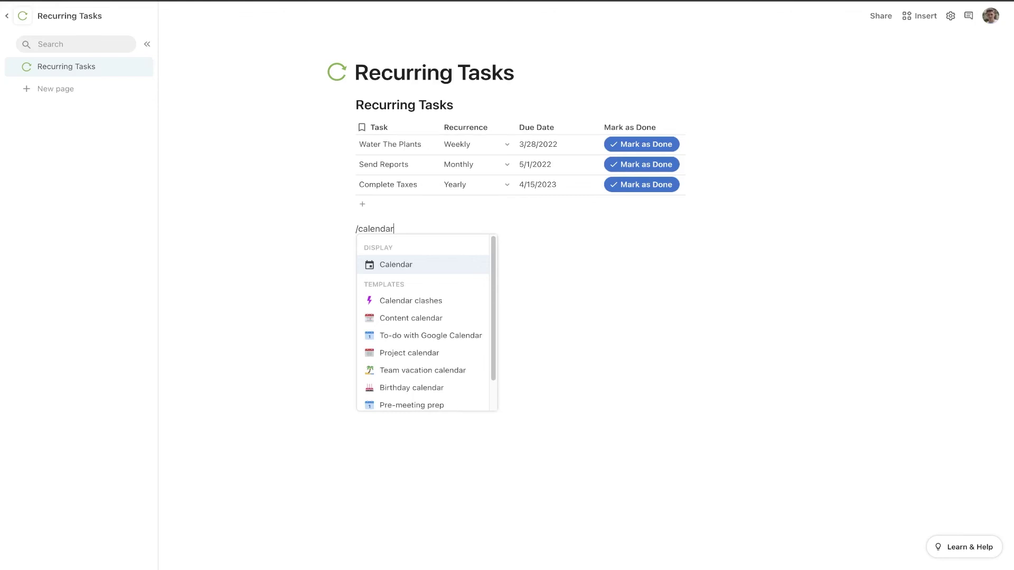
{"action": "key", "text": "Return"}
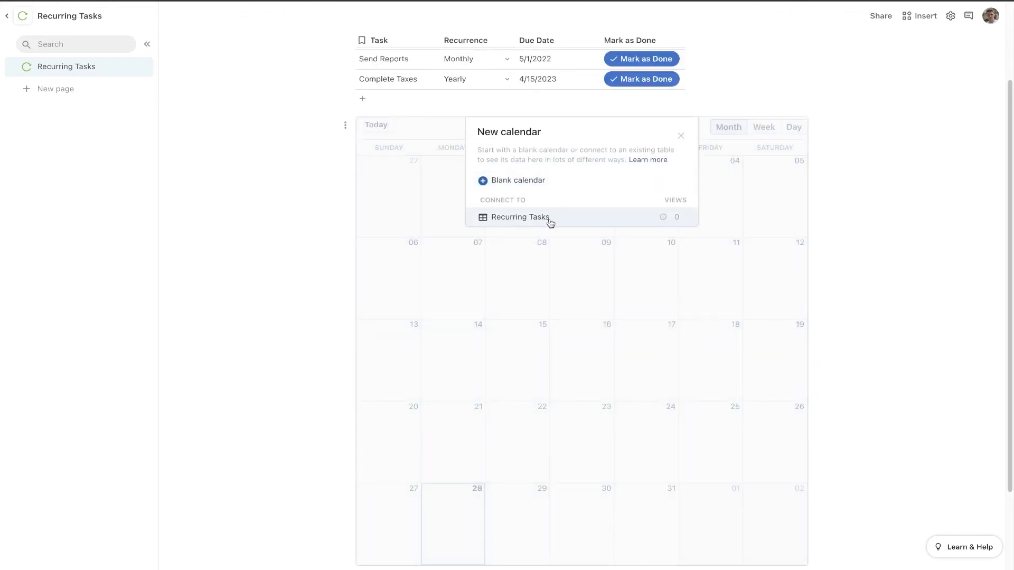
{"action": "left_click", "coordinate": [544, 222]}
{"action": "type", "text": "Calendar of Tasks"}
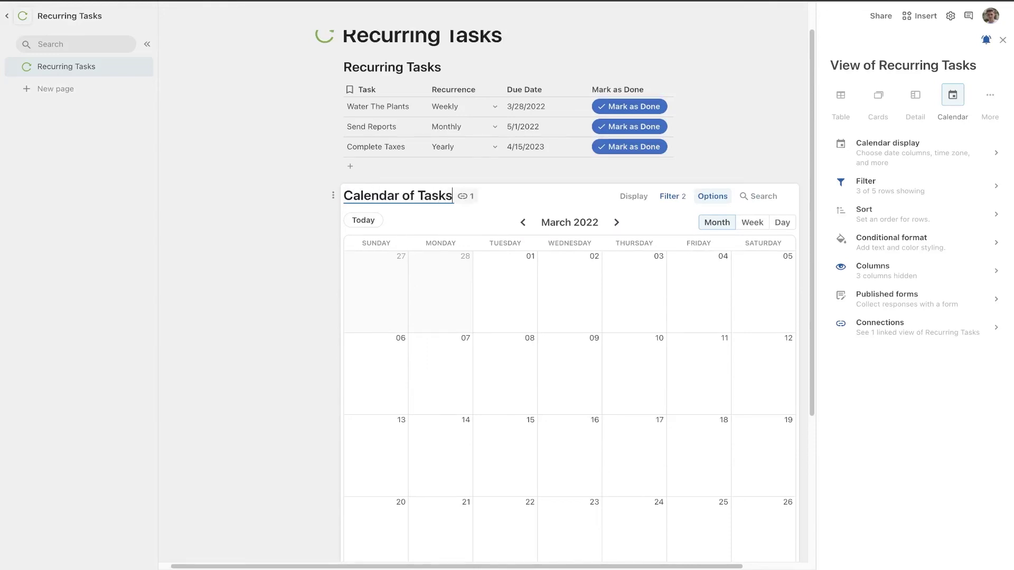
{"action": "key", "text": "Return"}
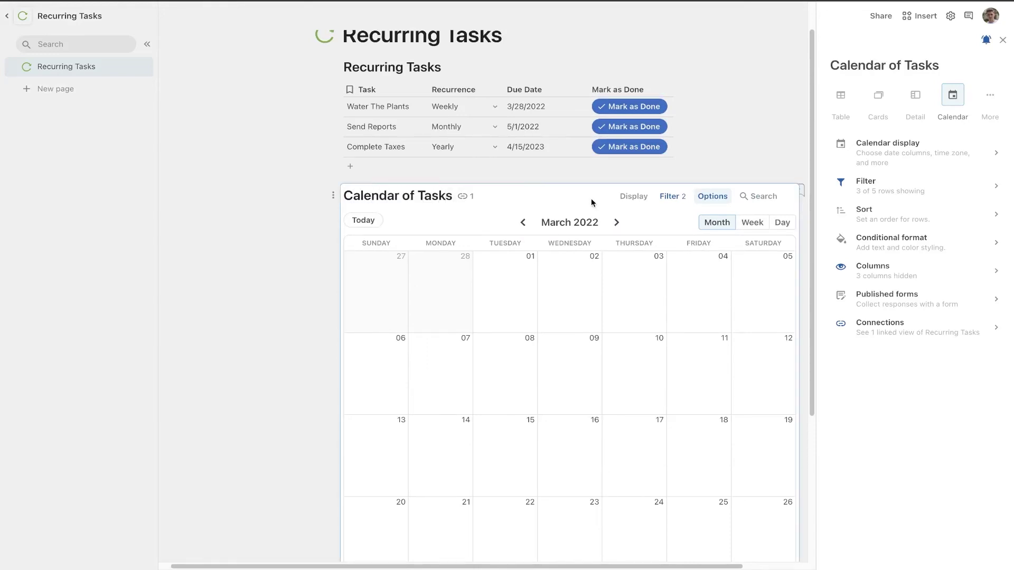
Hide the calendar's title and set its end date/time or duration to None.
{"action": "left_click", "coordinate": [333, 195]}
{"action": "left_click", "coordinate": [276, 234]}
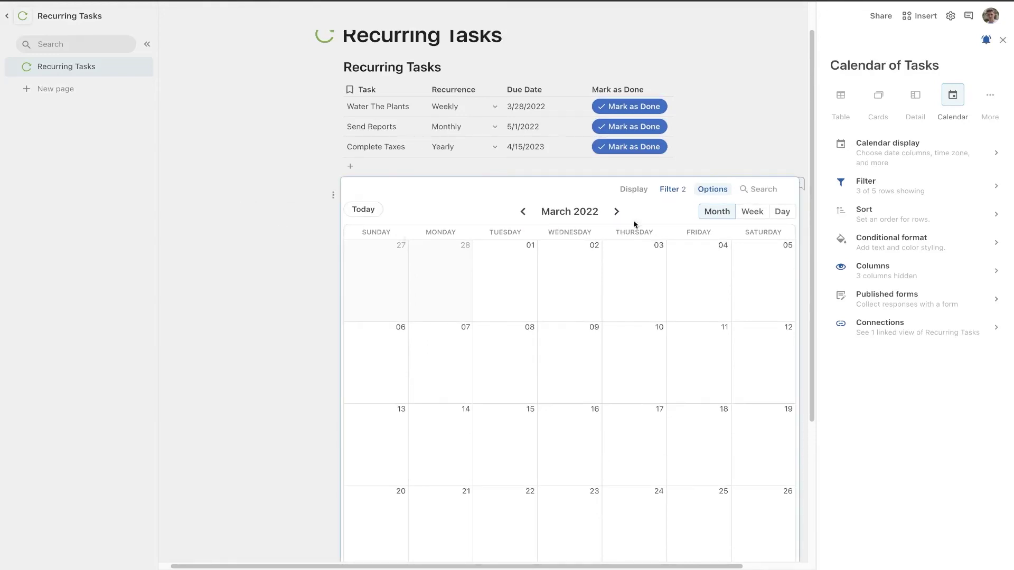
{"action": "left_click", "coordinate": [888, 155]}
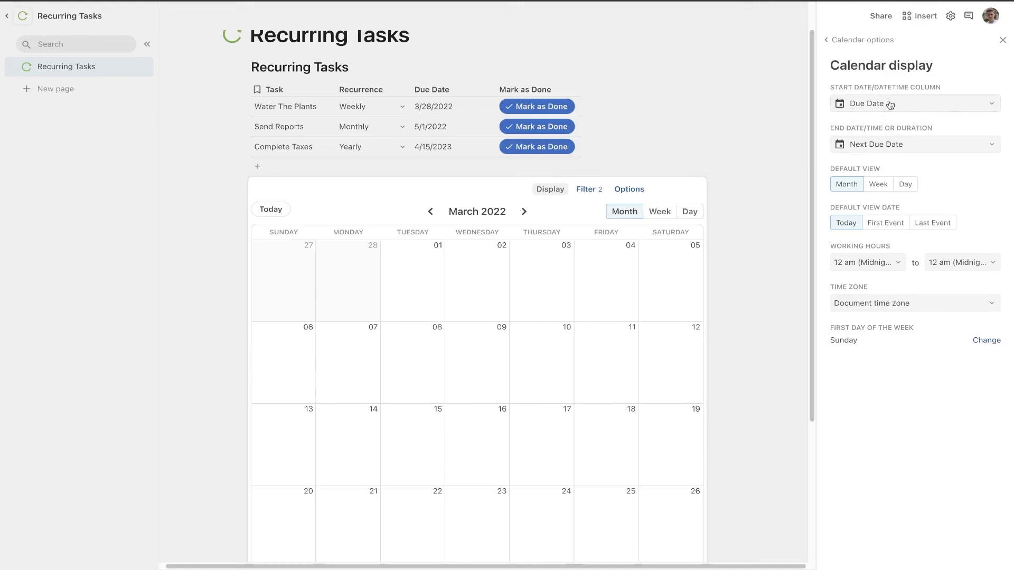
{"action": "left_click", "coordinate": [888, 150]}
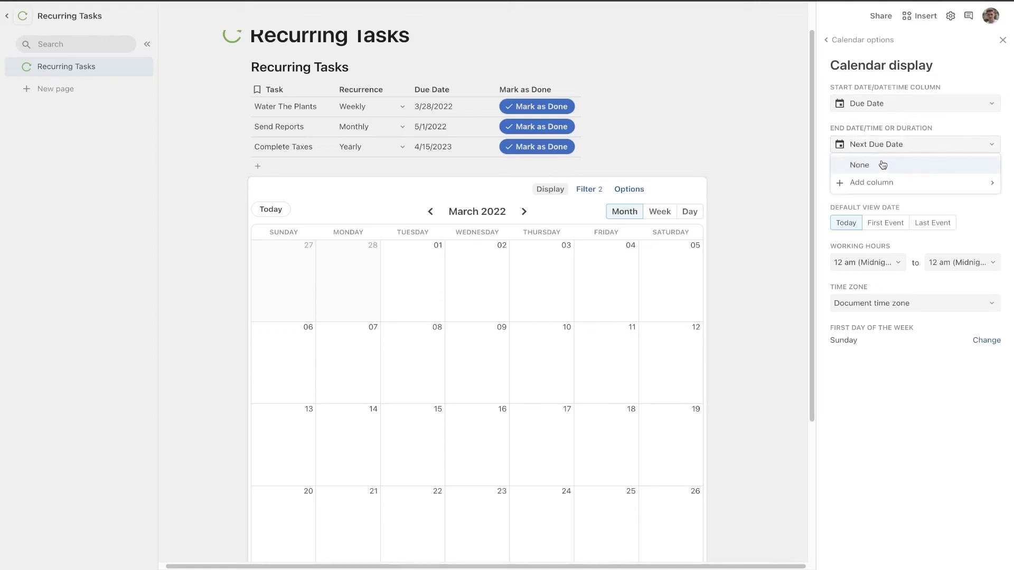
{"action": "left_click", "coordinate": [881, 167]}
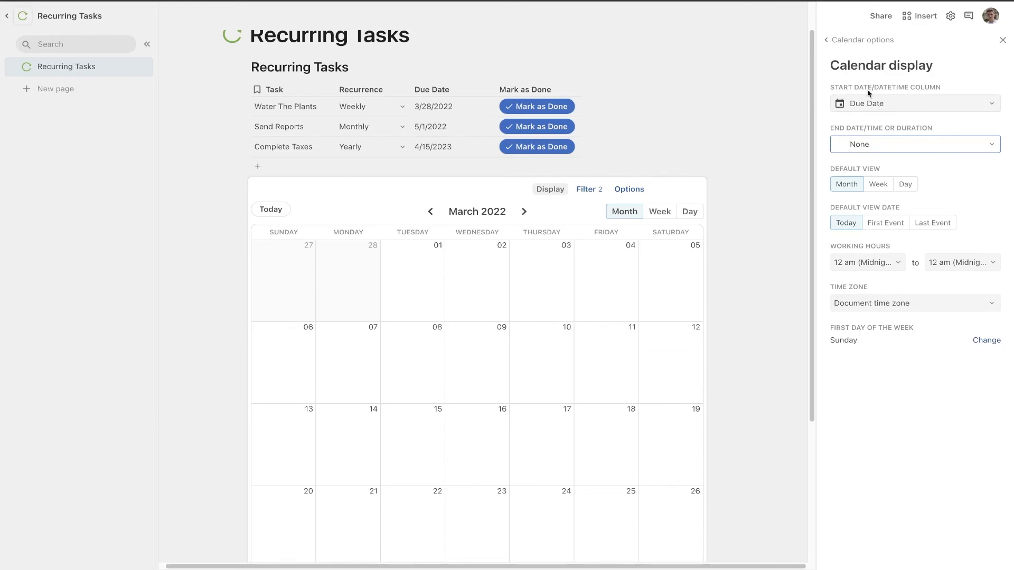
Check the tasks on the calendar from March through May 2022 and return to March.
{"action": "left_click", "coordinate": [591, 154]}
{"action": "scroll", "coordinate": [584, 215], "scroll_direction": "down", "scroll_amount": 3}
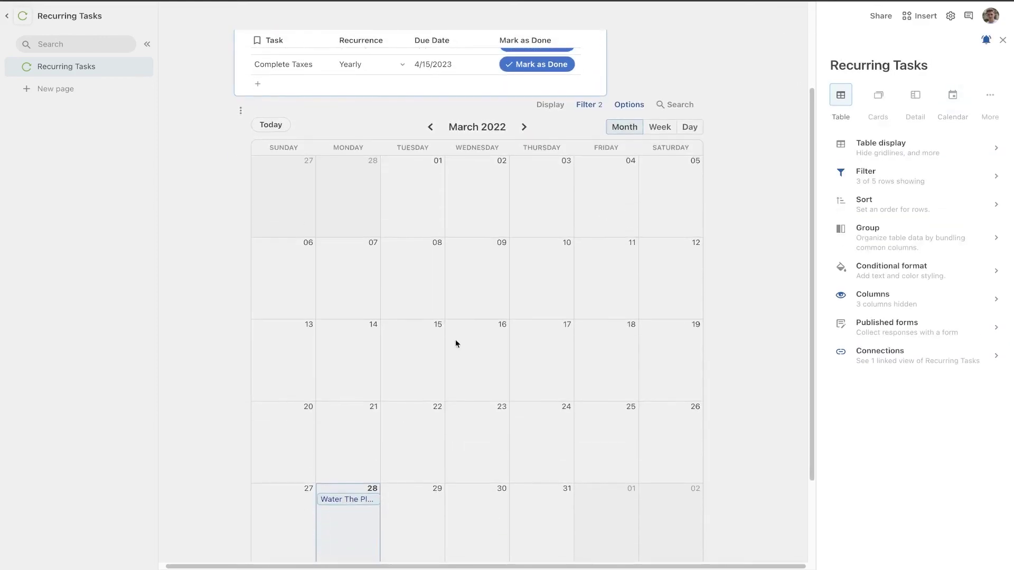
{"action": "left_click", "coordinate": [522, 130]}
{"action": "left_click", "coordinate": [524, 128]}
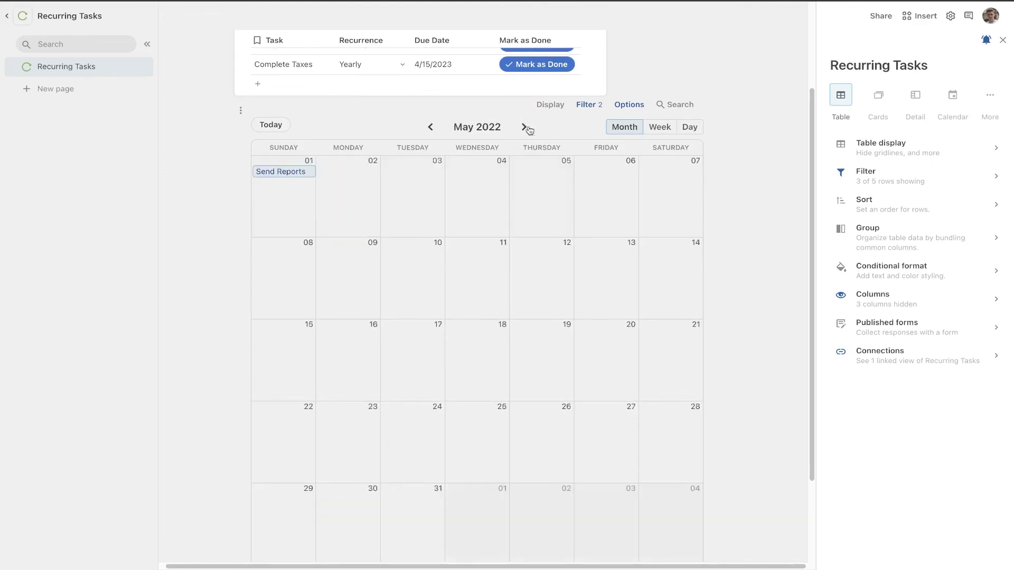
{"action": "left_click", "coordinate": [429, 126]}
{"action": "left_click", "coordinate": [430, 127]}
Include Complete alongside Incomplete in the calendar's Status filter.
{"action": "left_click", "coordinate": [589, 107]}
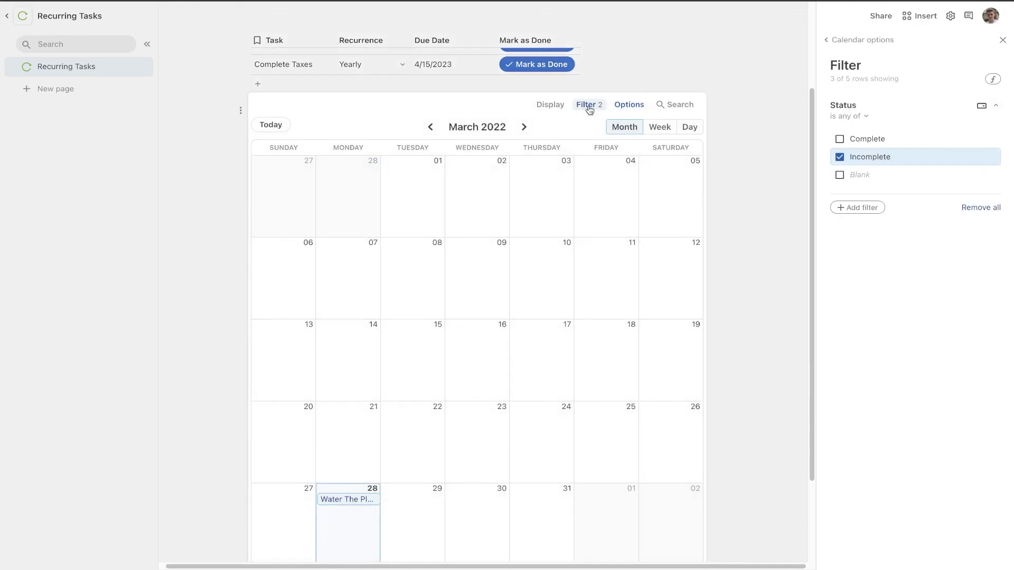
{"action": "left_click", "coordinate": [840, 140]}
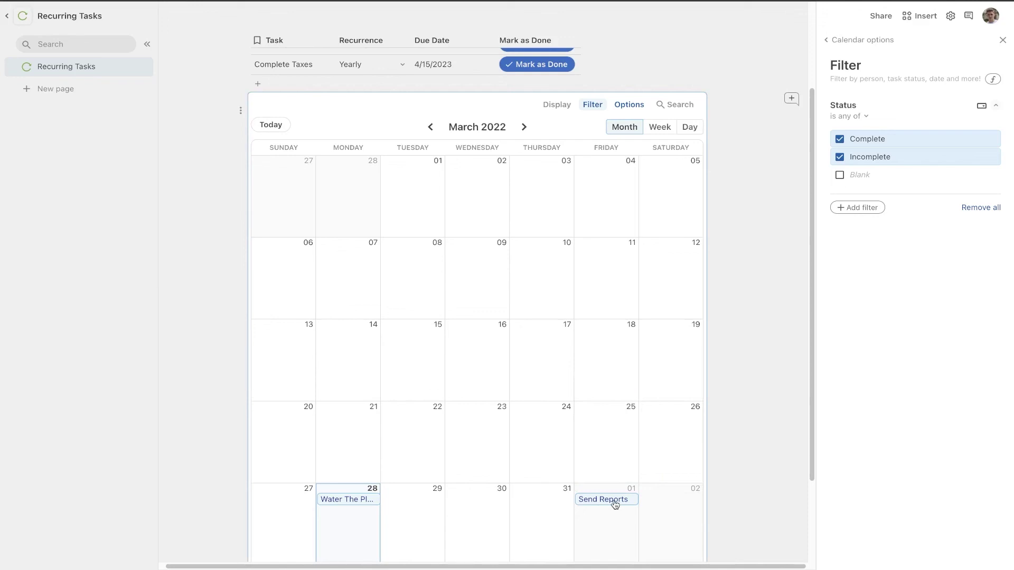
Open the 4/1/2022 Send Reports task from the calendar and show its hidden Details, Status and Next Due Date fields.
{"action": "left_click", "coordinate": [523, 128]}
{"action": "left_click", "coordinate": [607, 171]}
{"action": "left_click", "coordinate": [275, 252]}
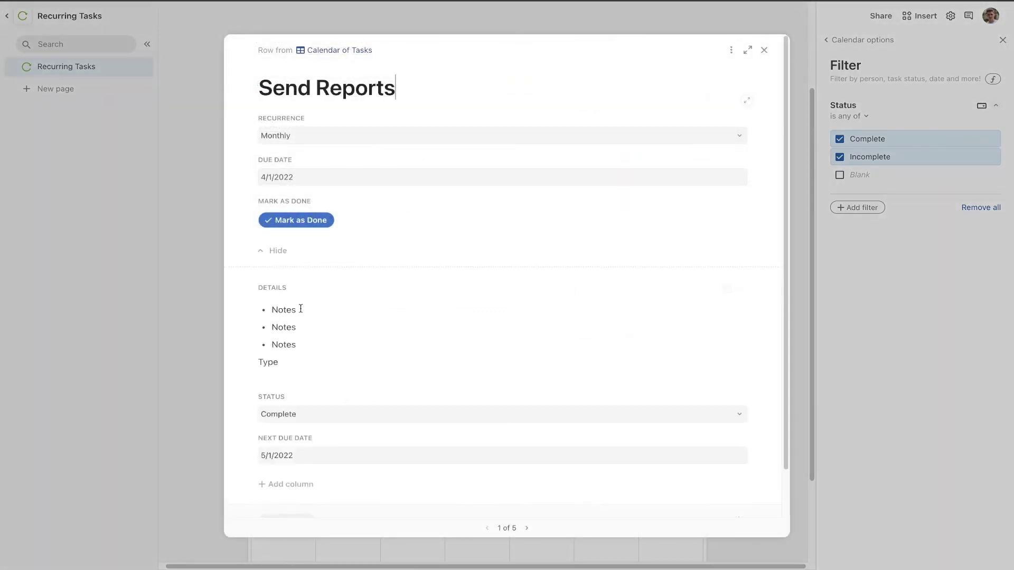
{"action": "scroll", "coordinate": [308, 366], "scroll_direction": "down", "scroll_amount": 2}
{"action": "left_click", "coordinate": [315, 363]}
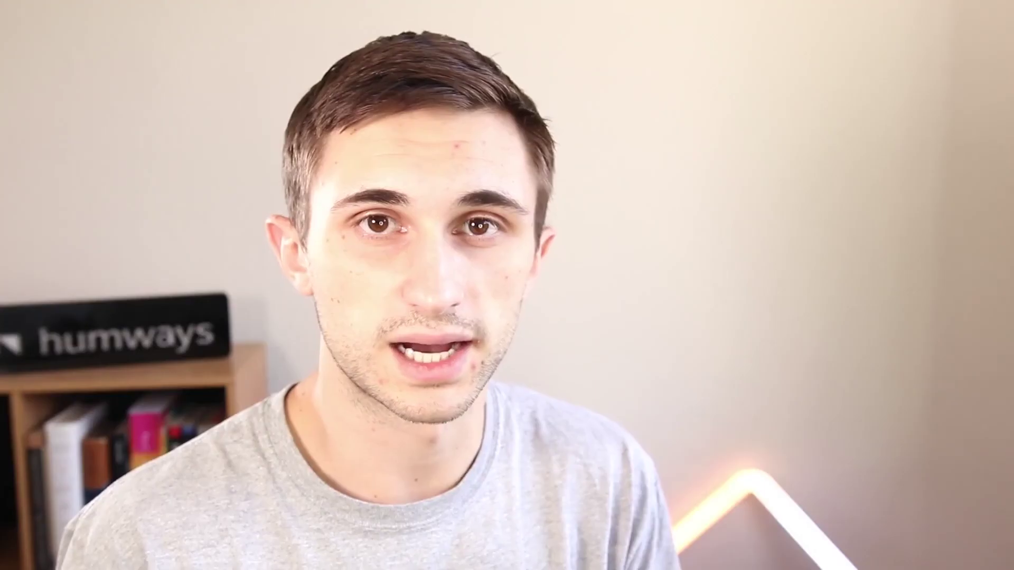